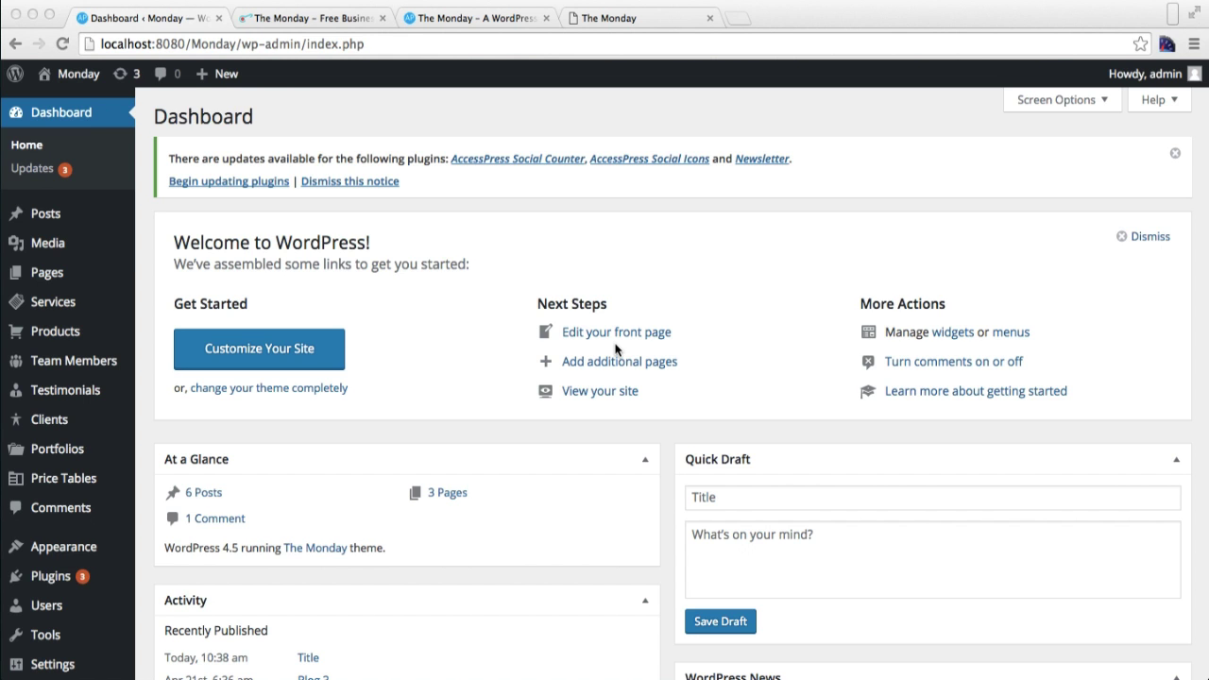
Switch to the Monday theme demo tab and scroll through its homepage
{"action": "left_click", "coordinate": [481, 20]}
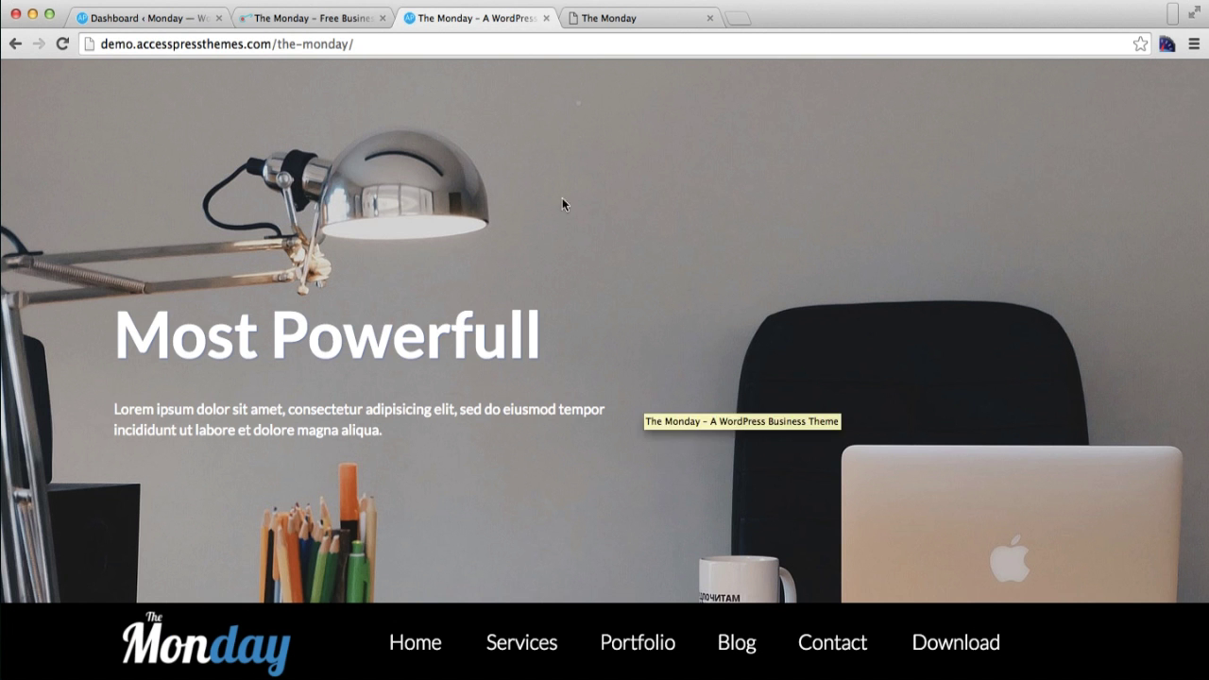
{"action": "scroll", "coordinate": [544, 388], "scroll_direction": "down", "scroll_amount": 3}
{"action": "scroll", "coordinate": [546, 391], "scroll_direction": "up", "scroll_amount": 2}
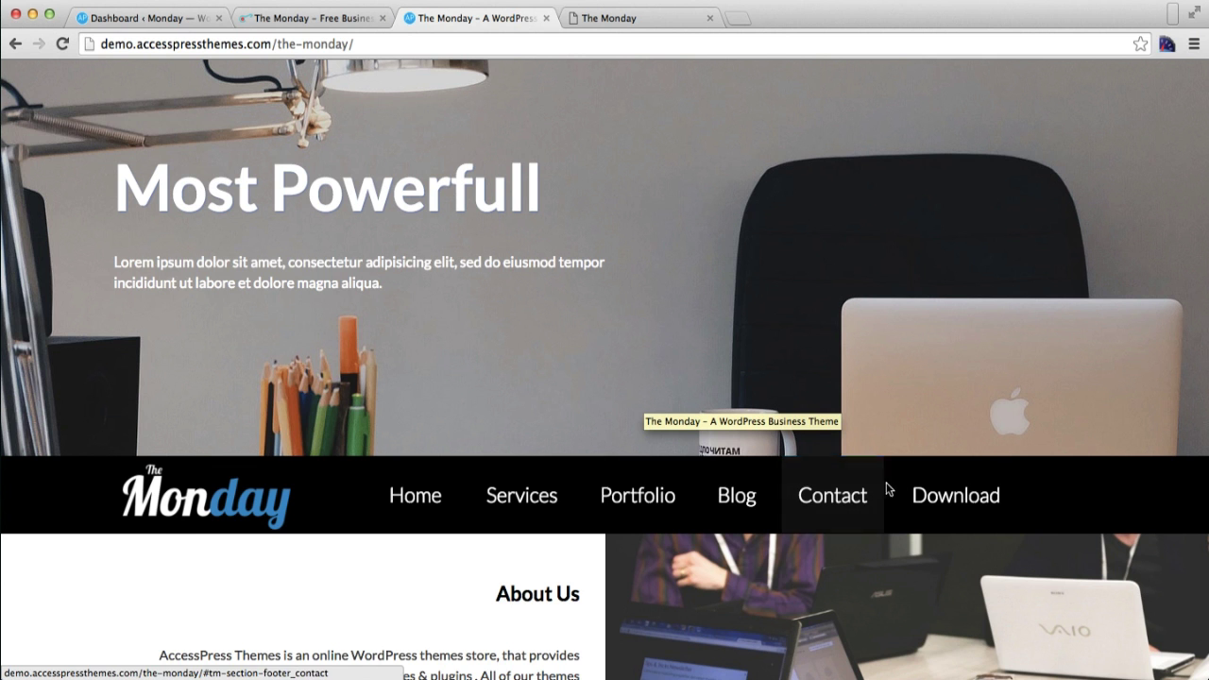
{"action": "scroll", "coordinate": [523, 551], "scroll_direction": "down", "scroll_amount": 1}
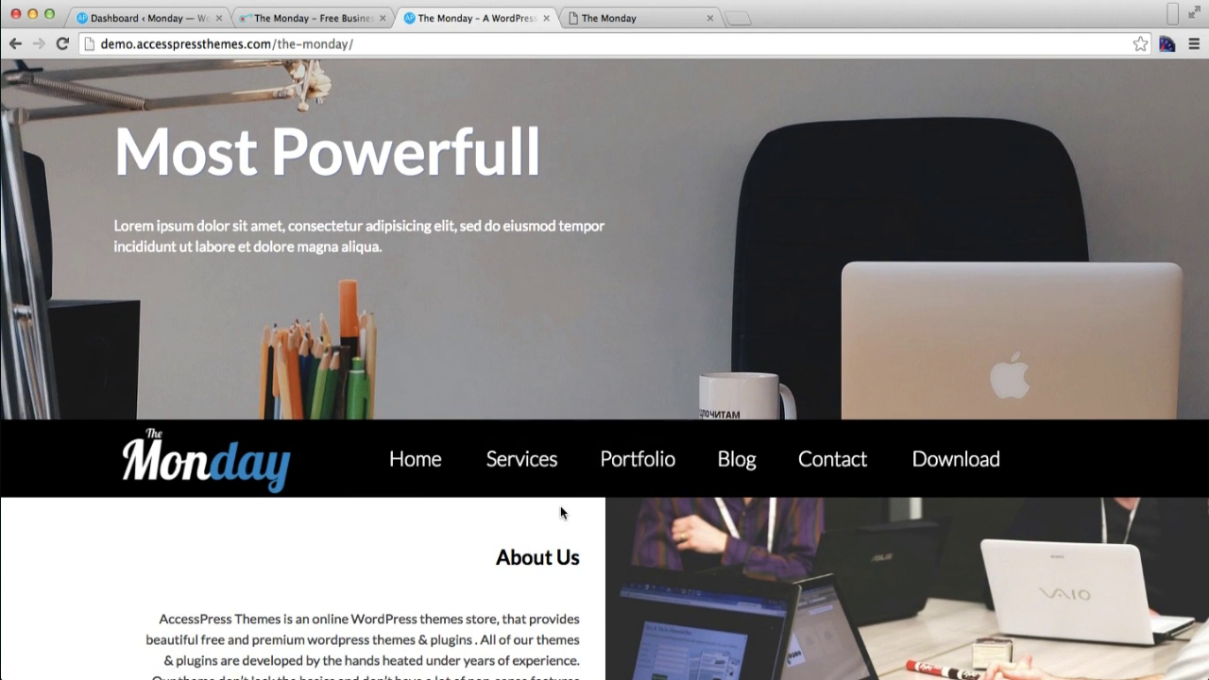
{"action": "scroll", "coordinate": [561, 508], "scroll_direction": "down", "scroll_amount": 5}
{"action": "scroll", "coordinate": [560, 513], "scroll_direction": "down", "scroll_amount": 1}
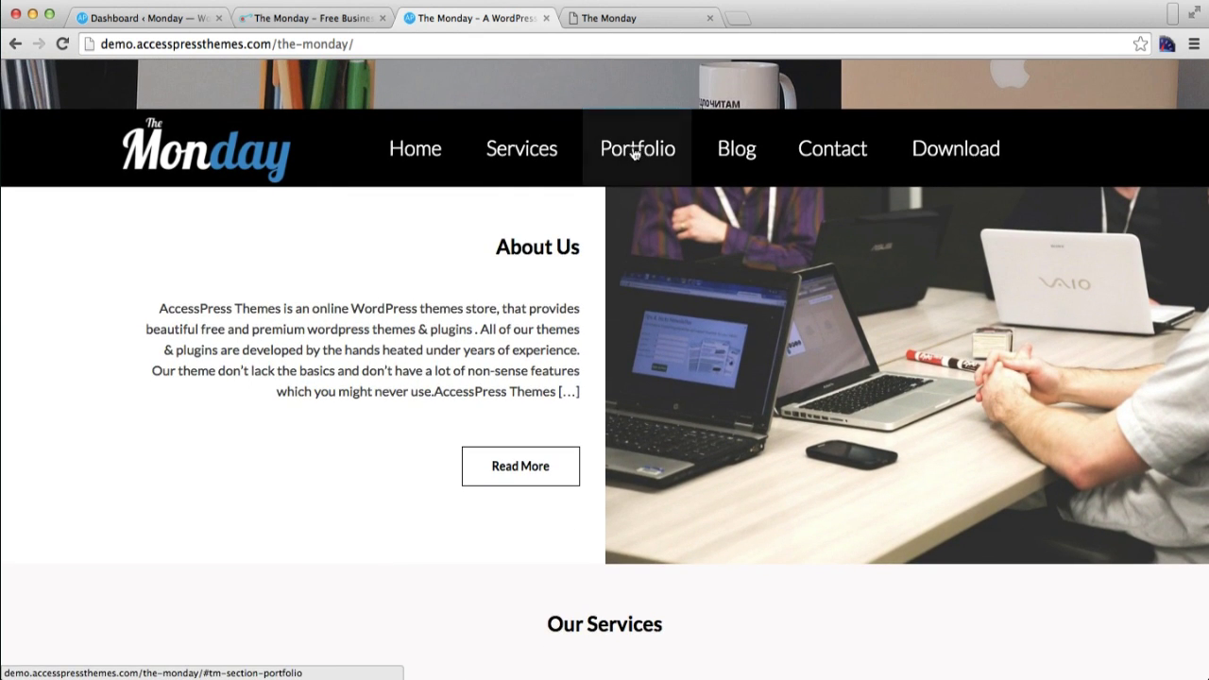
Jump to the demo's Portfolio, Blog, Our Services and Home sections, then return to the dashboard
{"action": "left_click", "coordinate": [631, 153]}
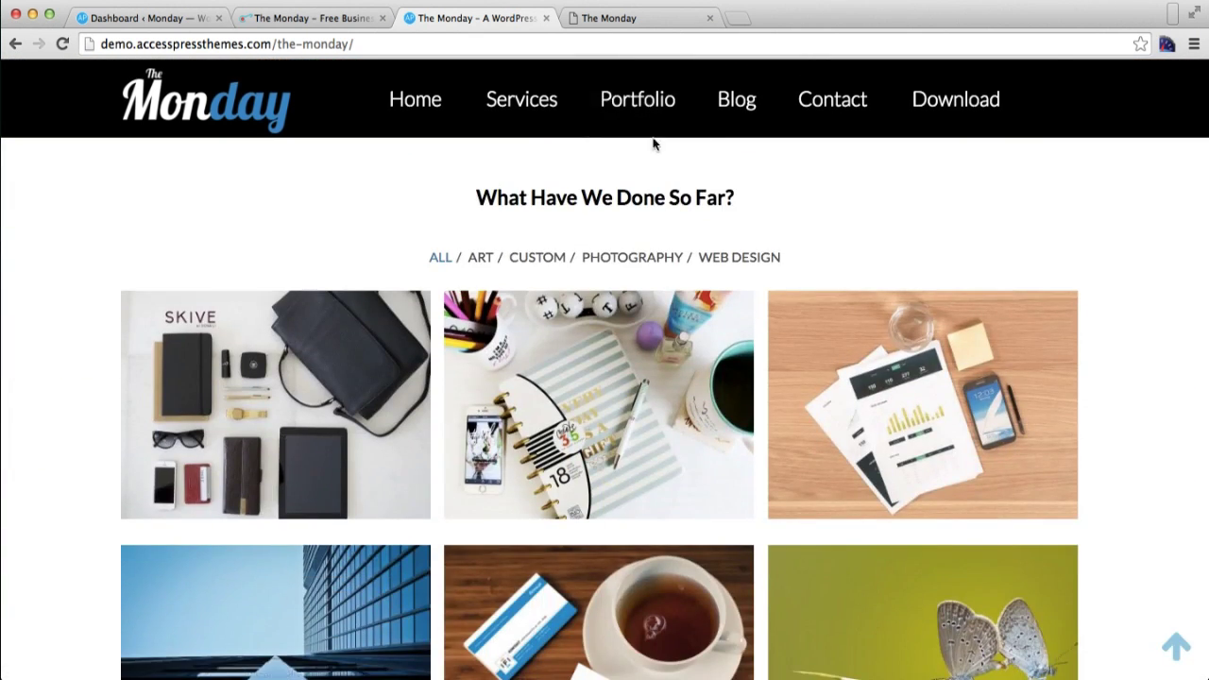
{"action": "left_click", "coordinate": [730, 113]}
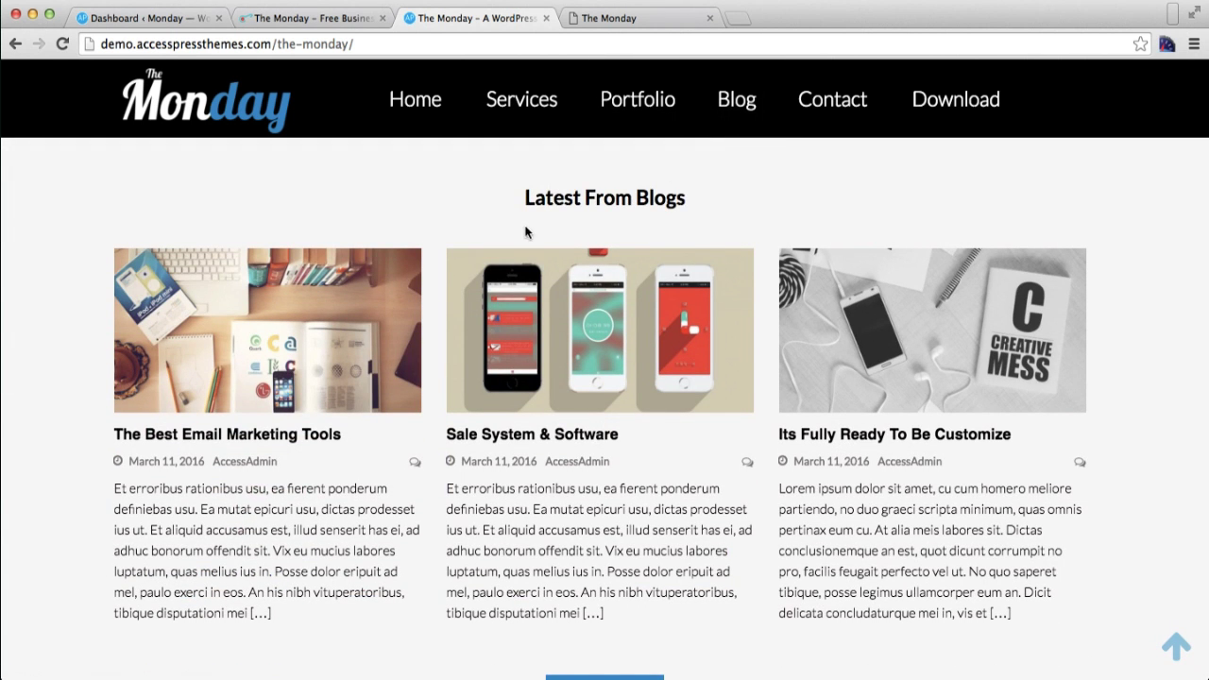
{"action": "scroll", "coordinate": [614, 232], "scroll_direction": "up", "scroll_amount": 15}
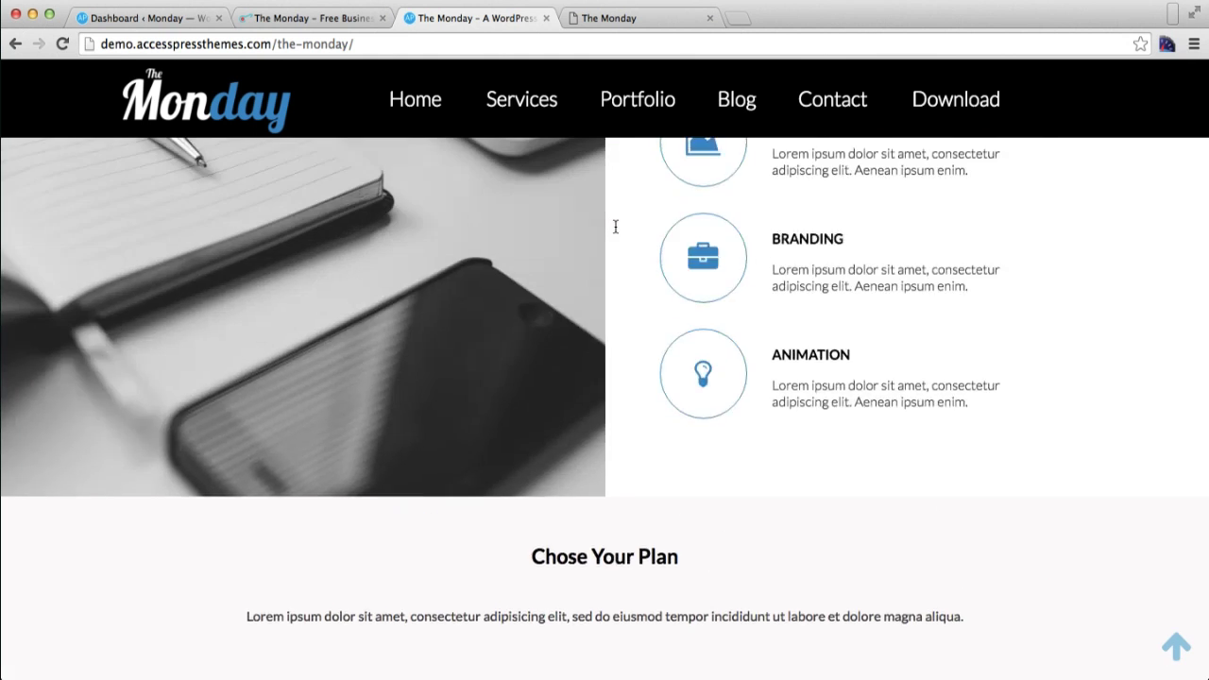
{"action": "scroll", "coordinate": [615, 232], "scroll_direction": "down", "scroll_amount": 8}
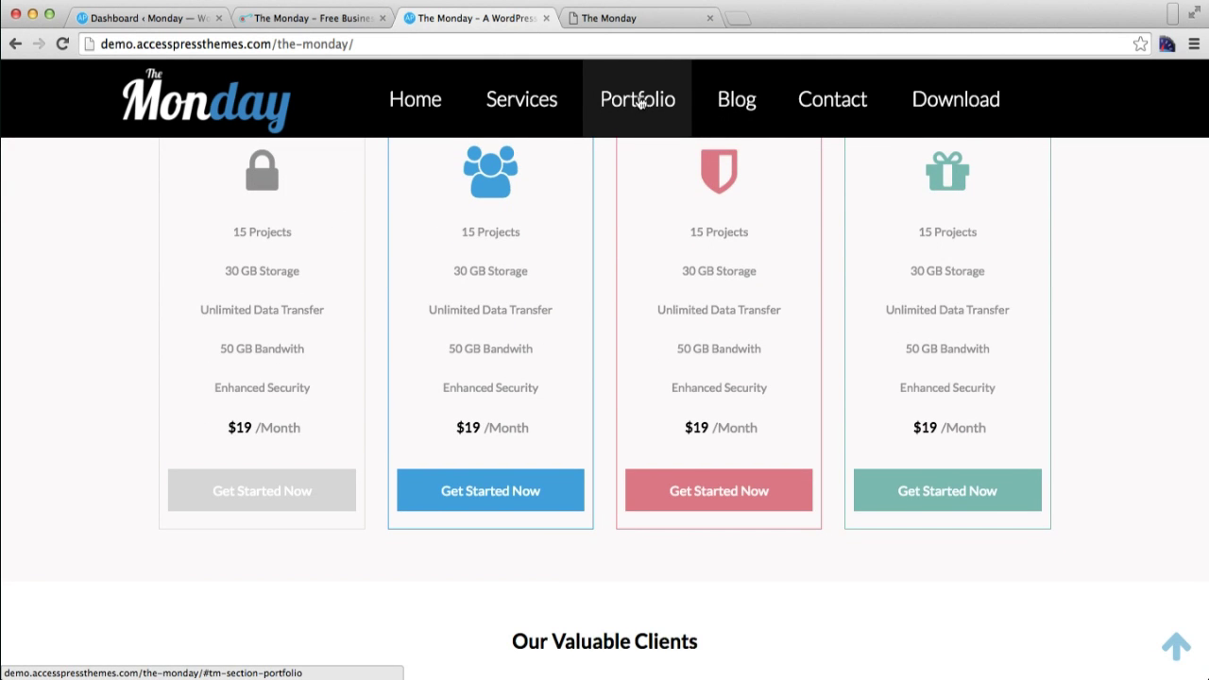
{"action": "left_click", "coordinate": [506, 100]}
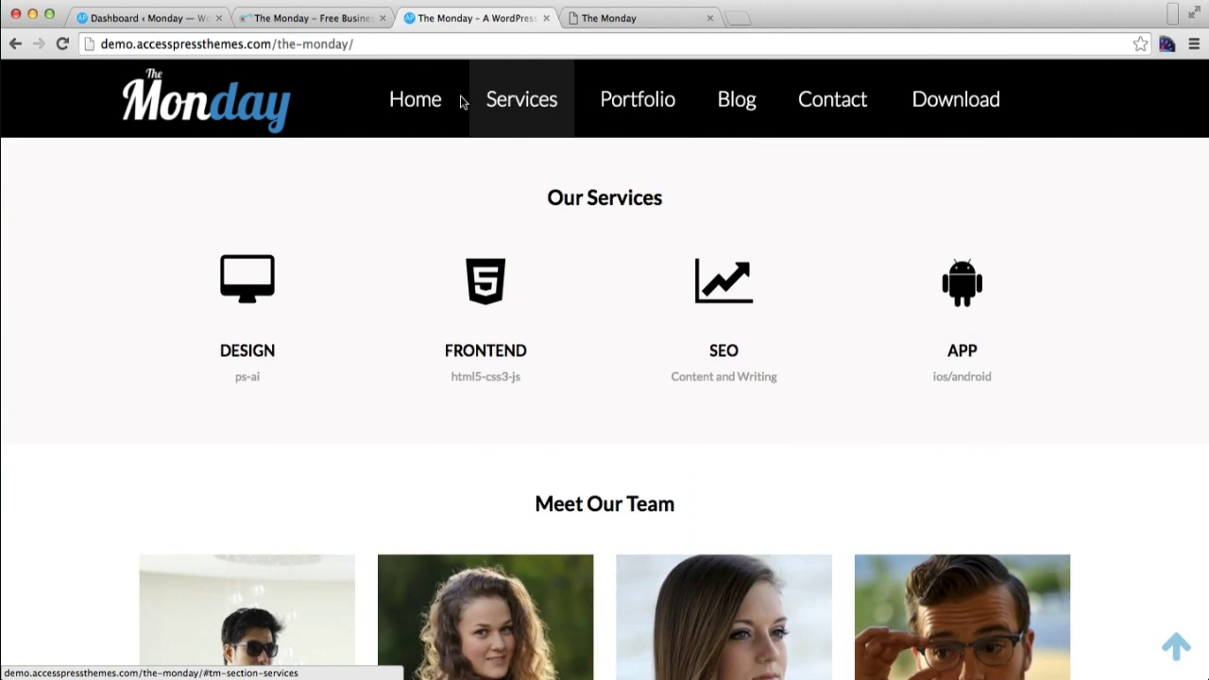
{"action": "left_click", "coordinate": [424, 100]}
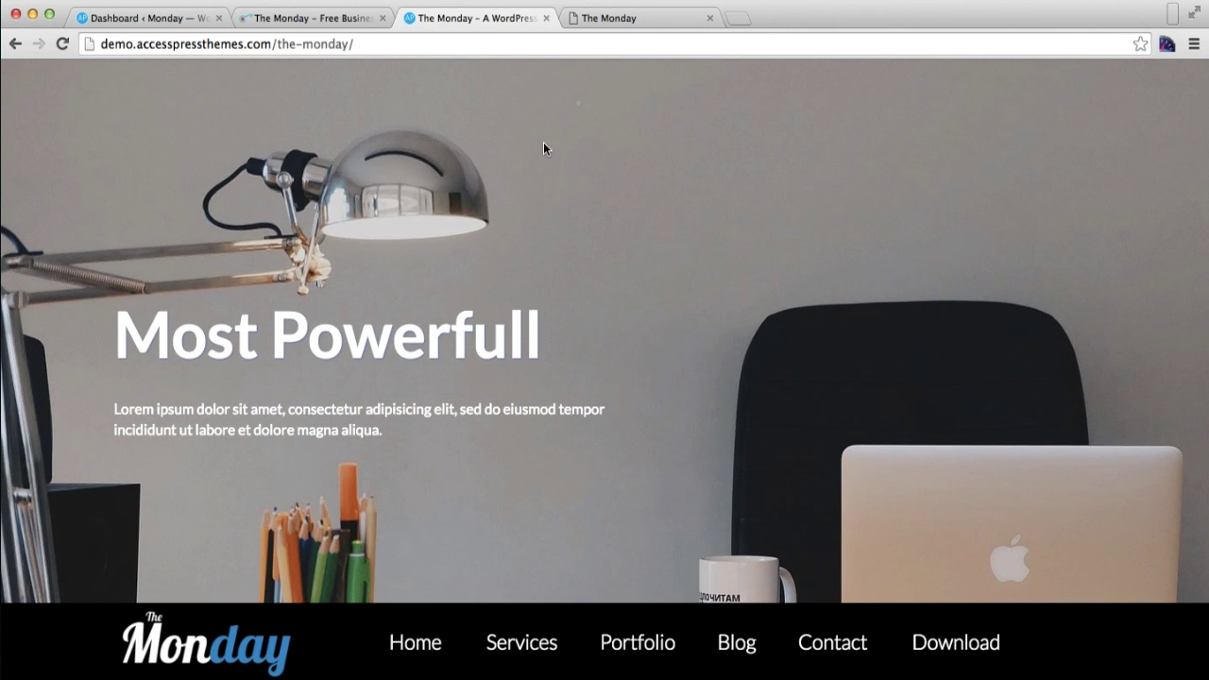
{"action": "scroll", "coordinate": [722, 637], "scroll_direction": "down", "scroll_amount": 5}
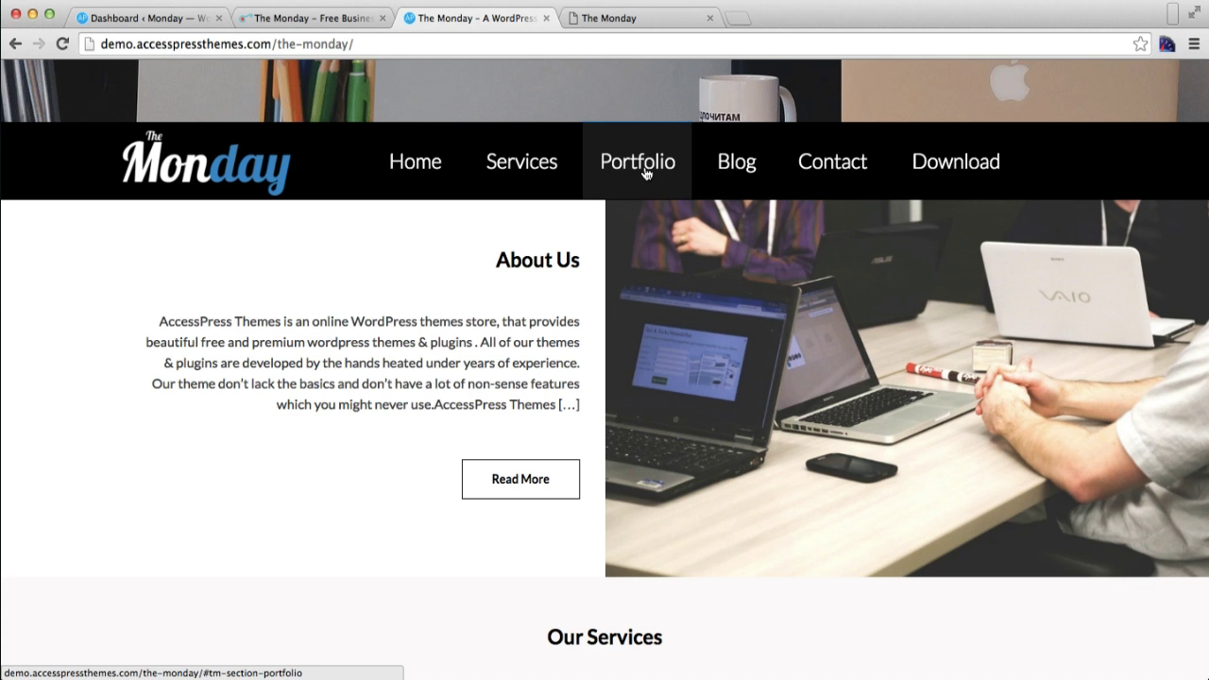
{"action": "left_click", "coordinate": [162, 22]}
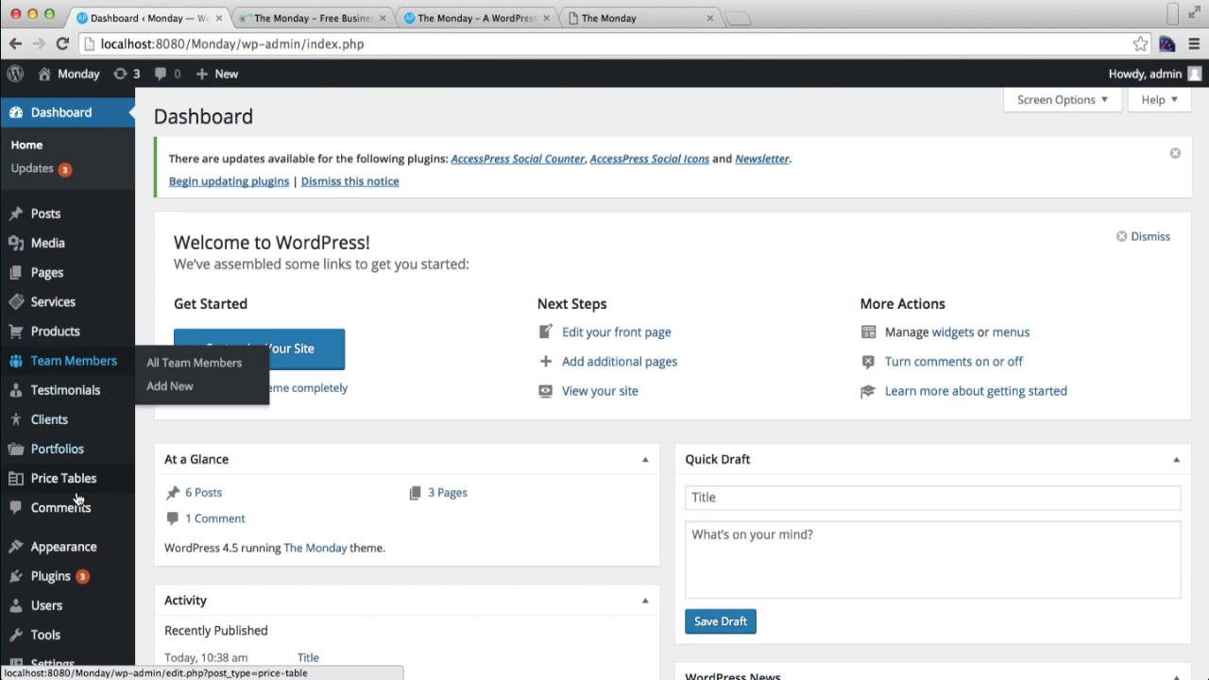
Open the Customizer in a new tab at Header Settings > Primary Menu Settings
{"action": "mouse_move", "coordinate": [61, 564]}
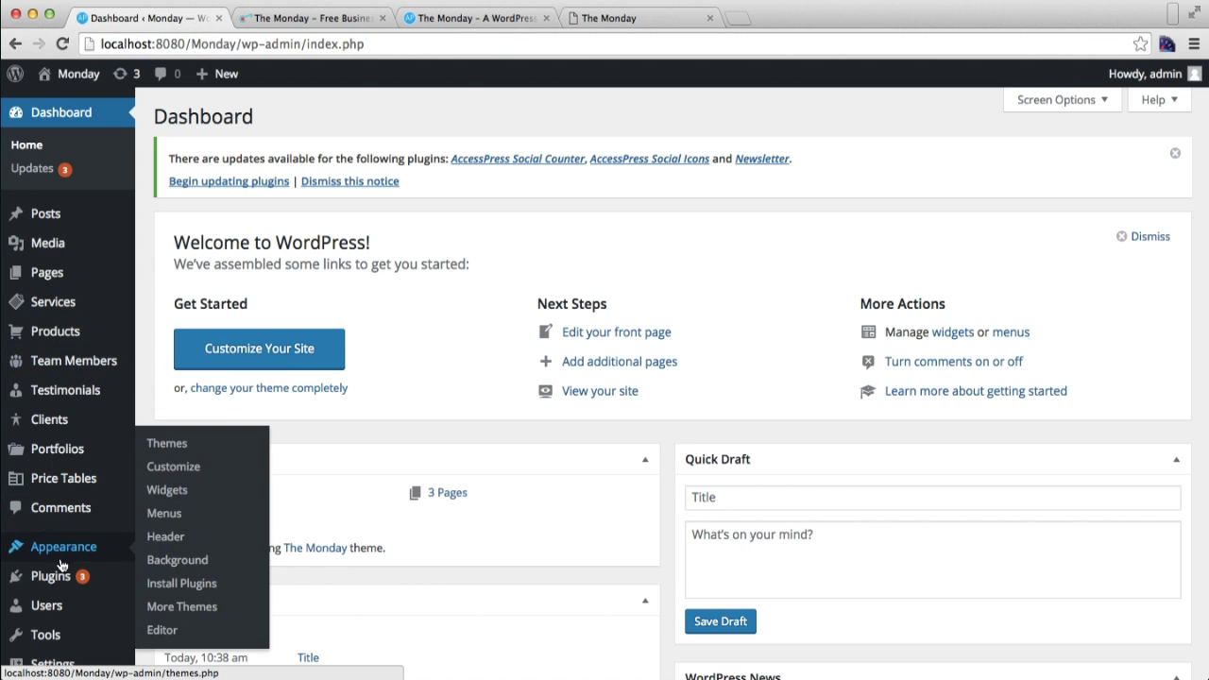
{"action": "right_click", "coordinate": [173, 465]}
{"action": "left_click", "coordinate": [199, 477]}
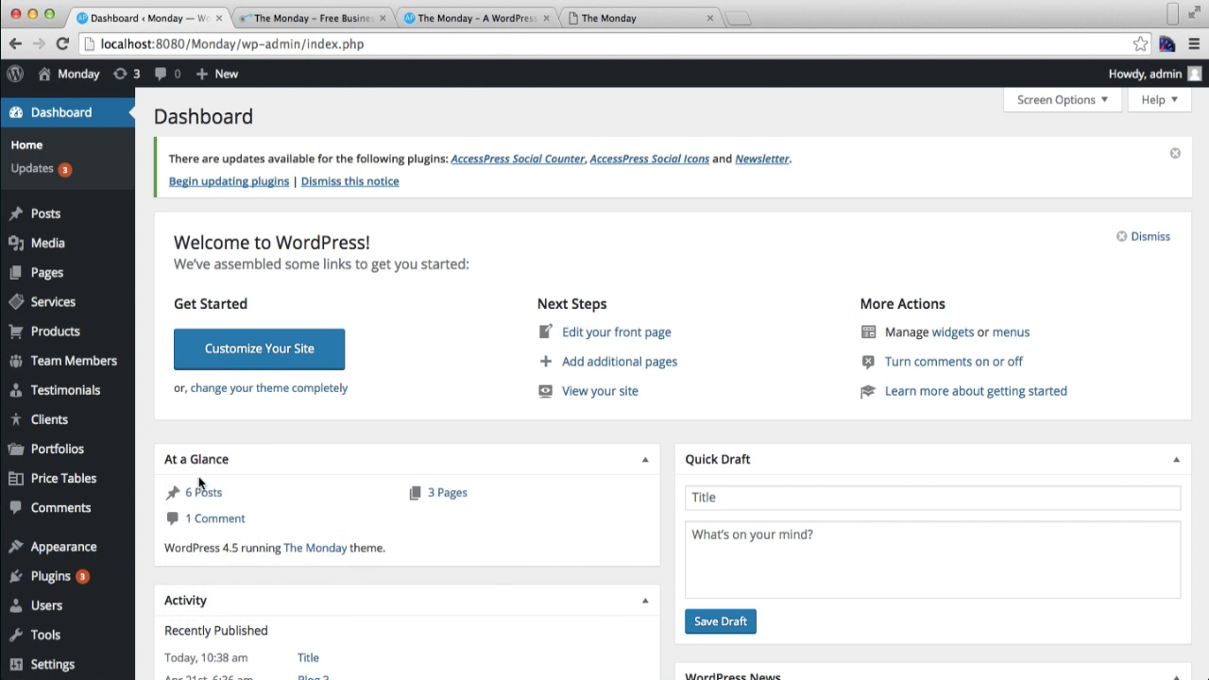
{"action": "left_click", "coordinate": [324, 23]}
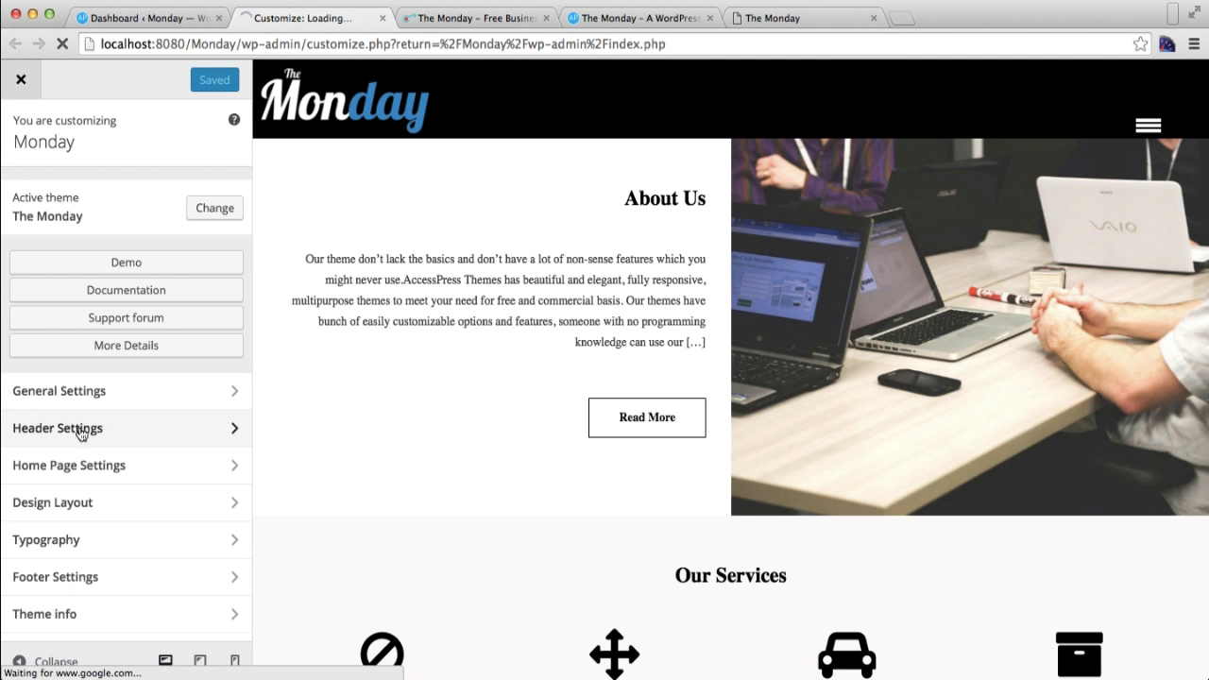
{"action": "left_click", "coordinate": [81, 429]}
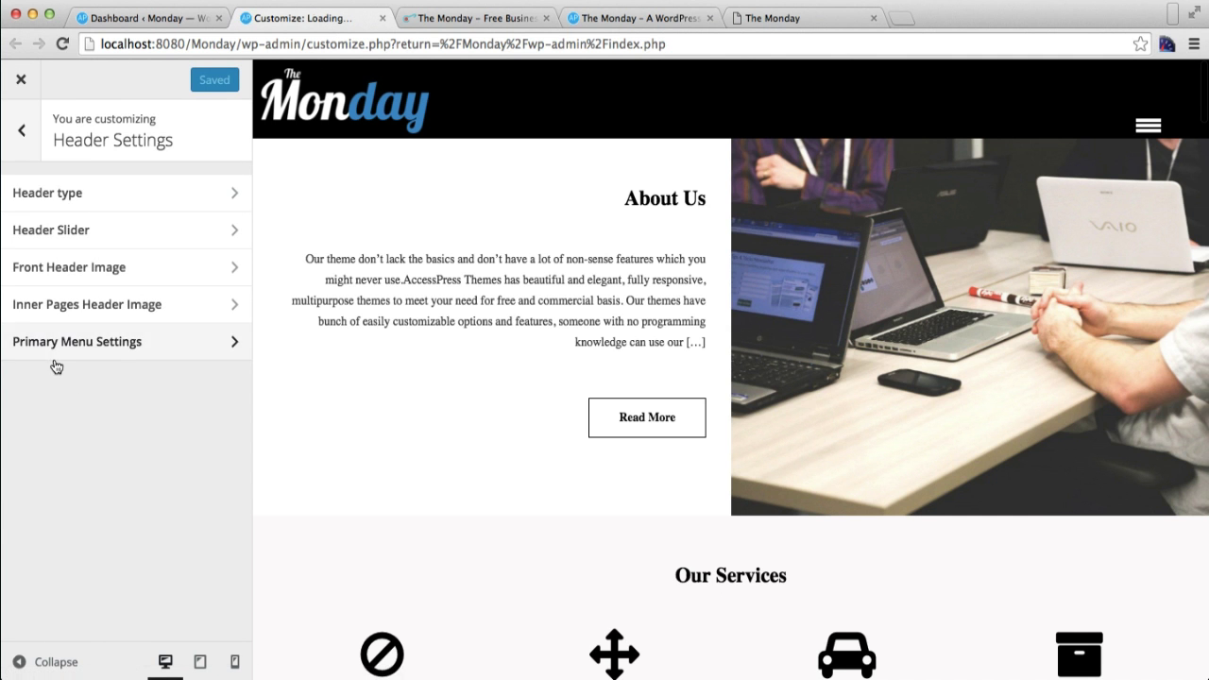
{"action": "left_click", "coordinate": [132, 350]}
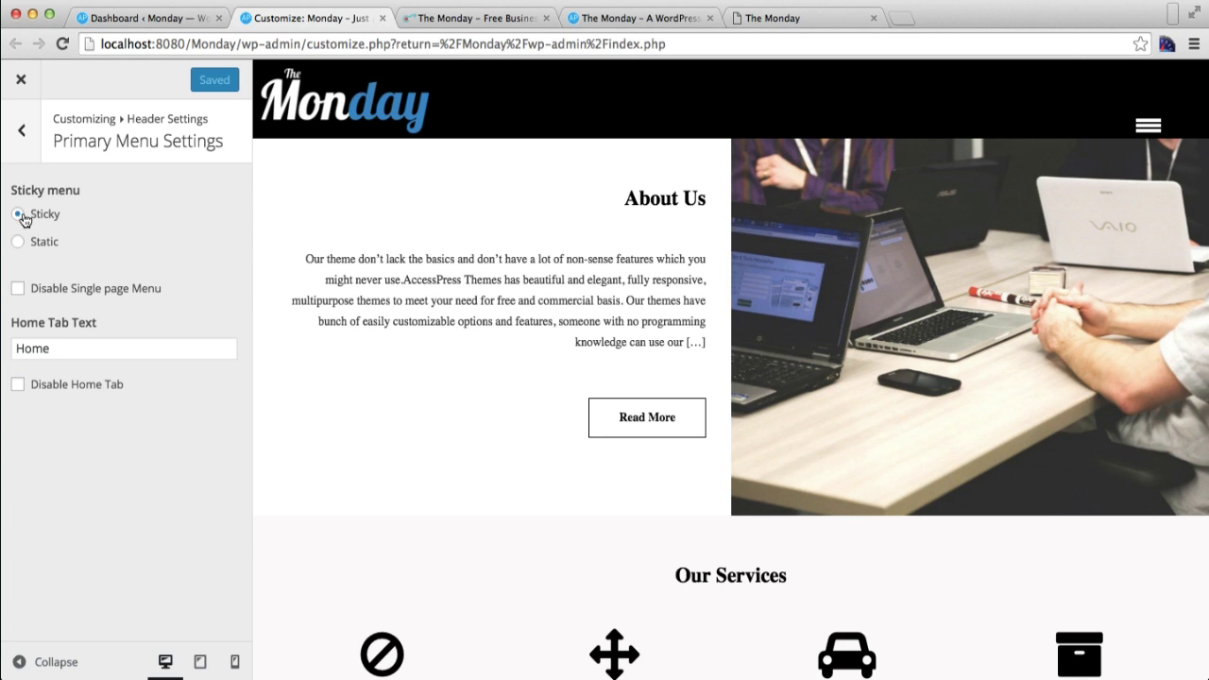
{"action": "scroll", "coordinate": [512, 413], "scroll_direction": "down", "scroll_amount": 15}
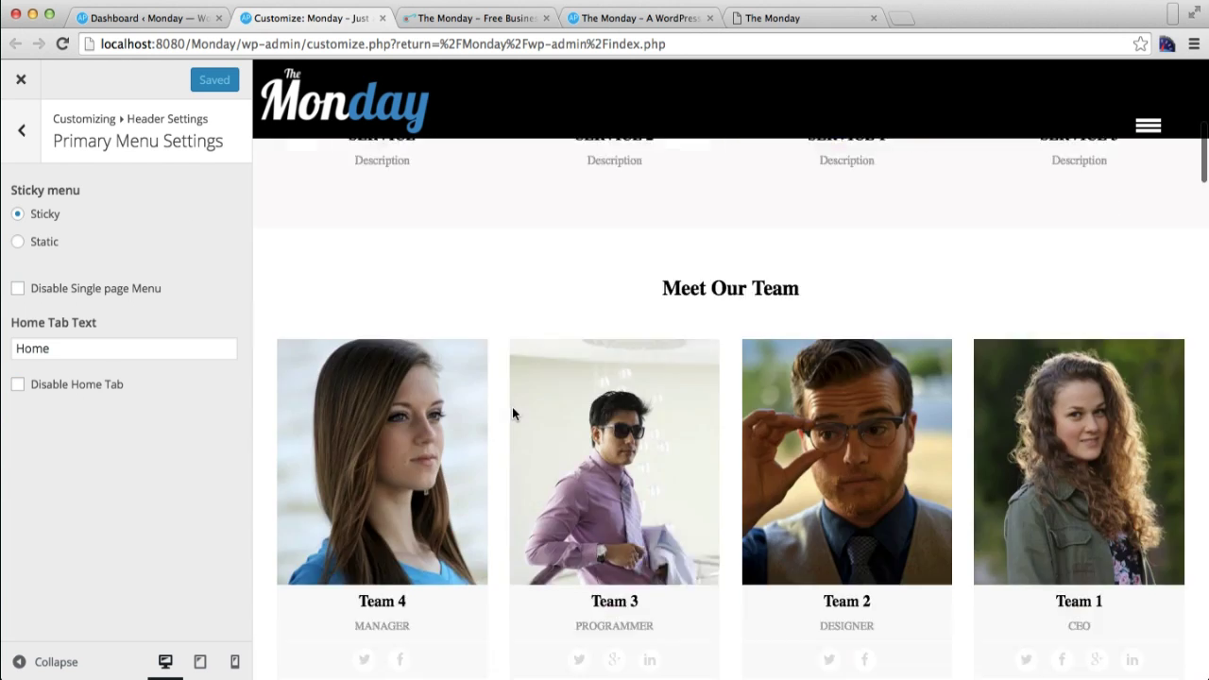
{"action": "scroll", "coordinate": [512, 413], "scroll_direction": "up", "scroll_amount": 3}
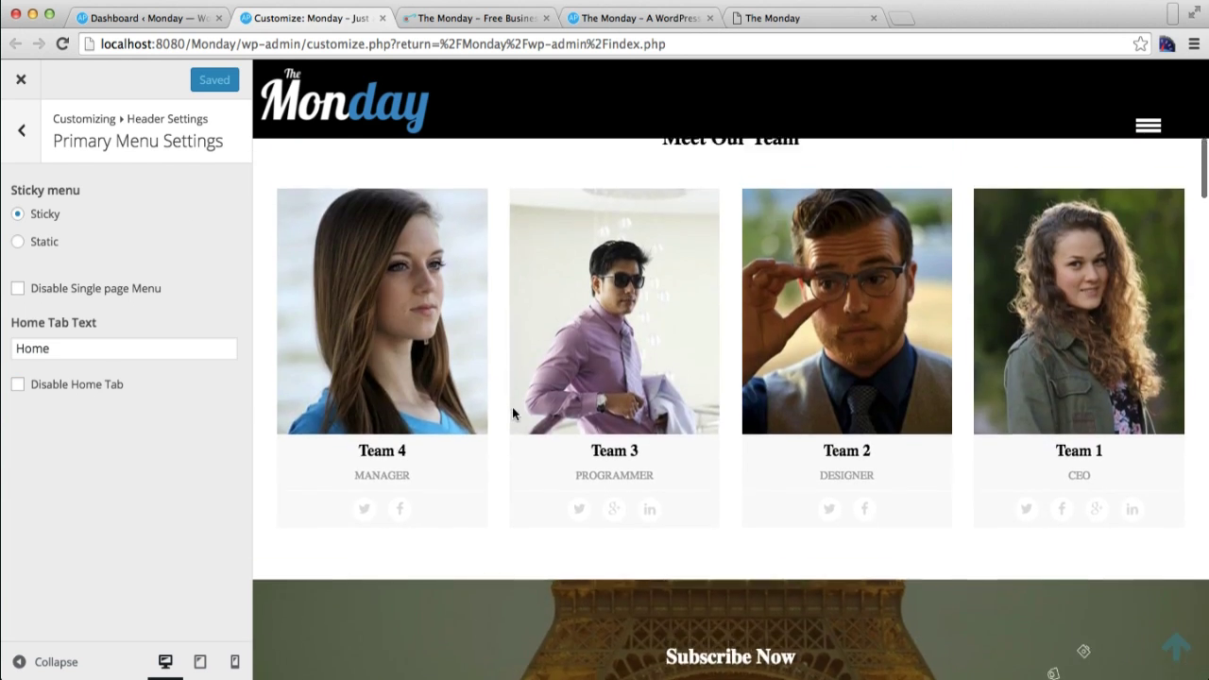
{"action": "scroll", "coordinate": [512, 411], "scroll_direction": "down", "scroll_amount": 10}
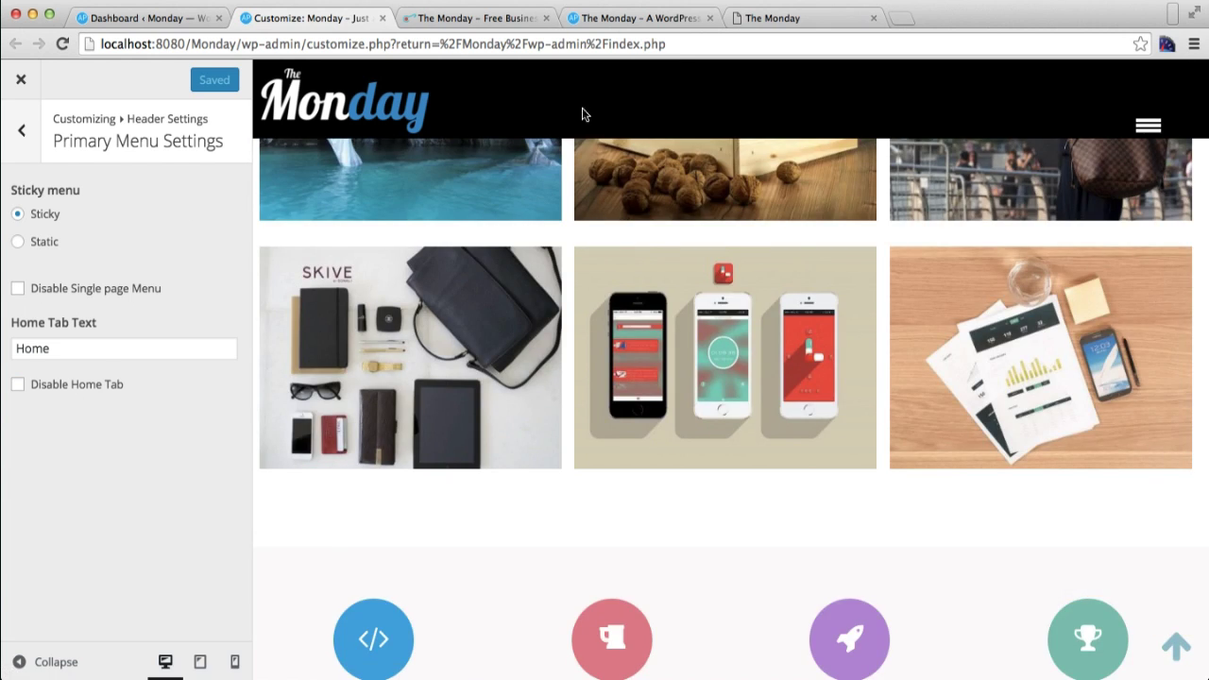
{"action": "left_click", "coordinate": [23, 243]}
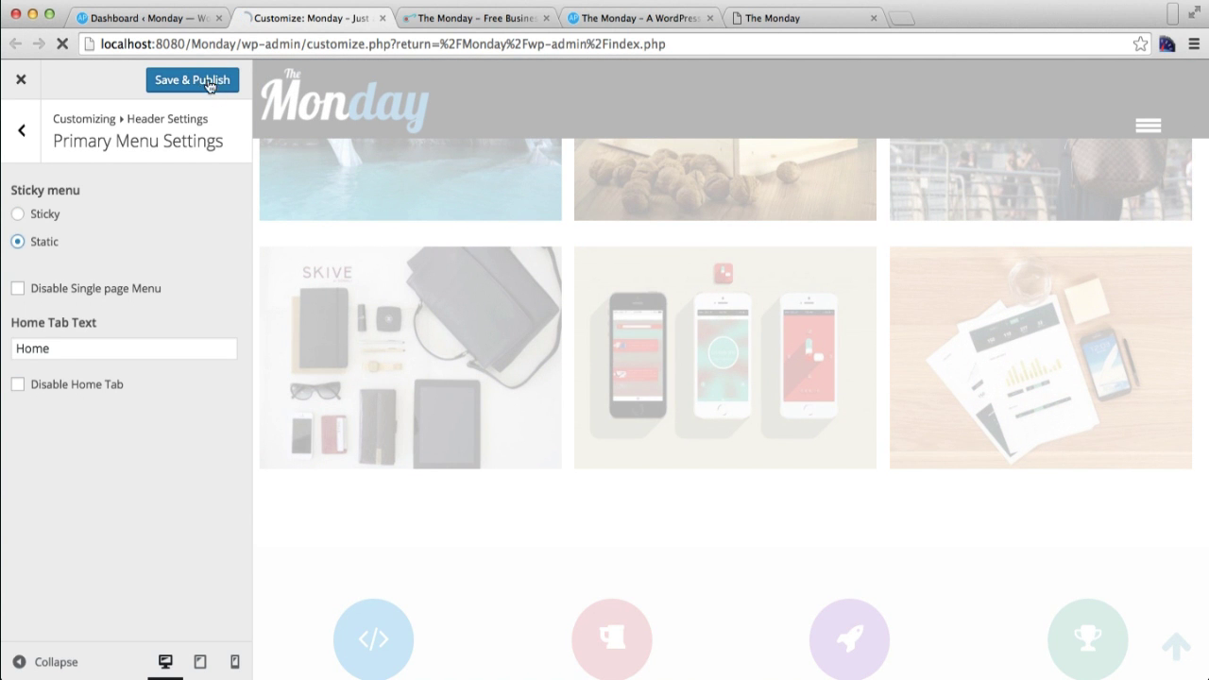
{"action": "left_click", "coordinate": [204, 83]}
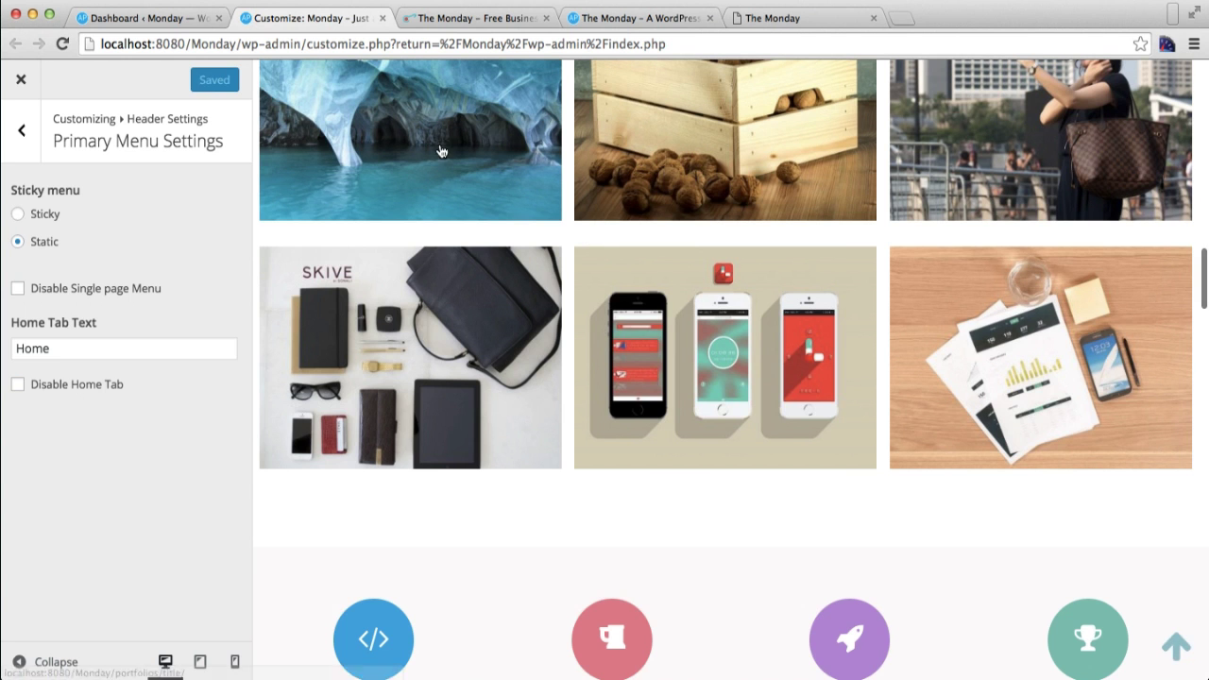
{"action": "scroll", "coordinate": [588, 194], "scroll_direction": "down", "scroll_amount": 10}
{"action": "scroll", "coordinate": [587, 196], "scroll_direction": "up", "scroll_amount": 3}
{"action": "scroll", "coordinate": [588, 194], "scroll_direction": "down", "scroll_amount": 10}
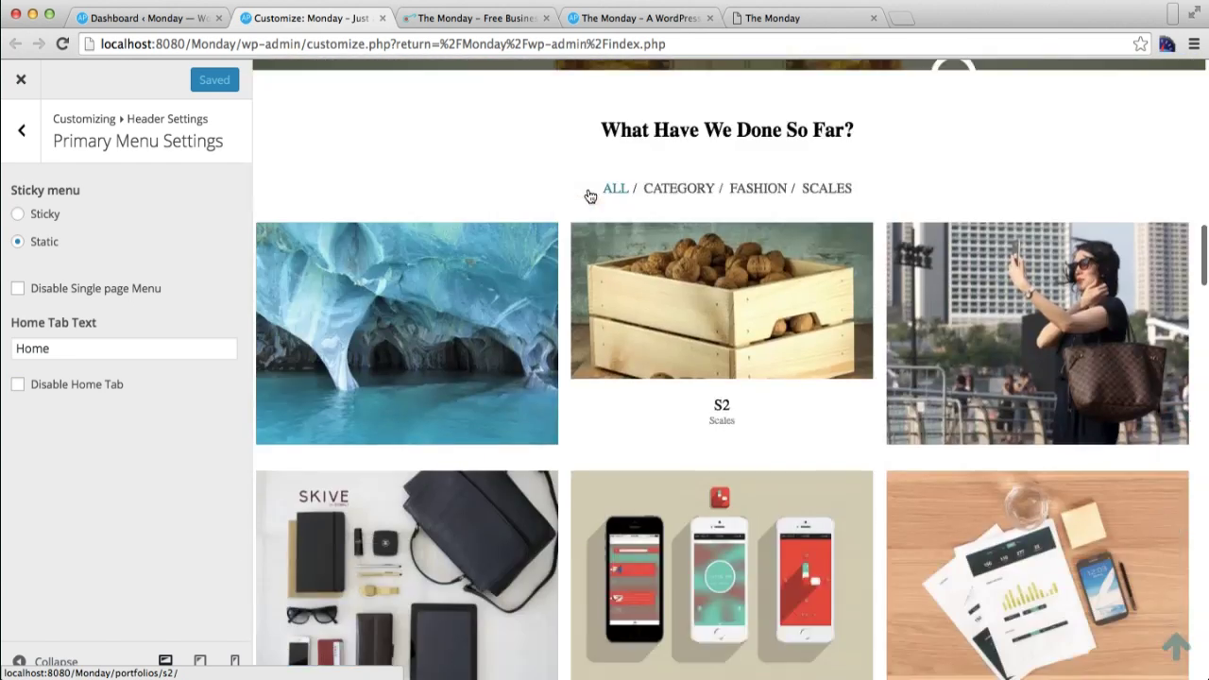
{"action": "scroll", "coordinate": [587, 195], "scroll_direction": "up", "scroll_amount": 20}
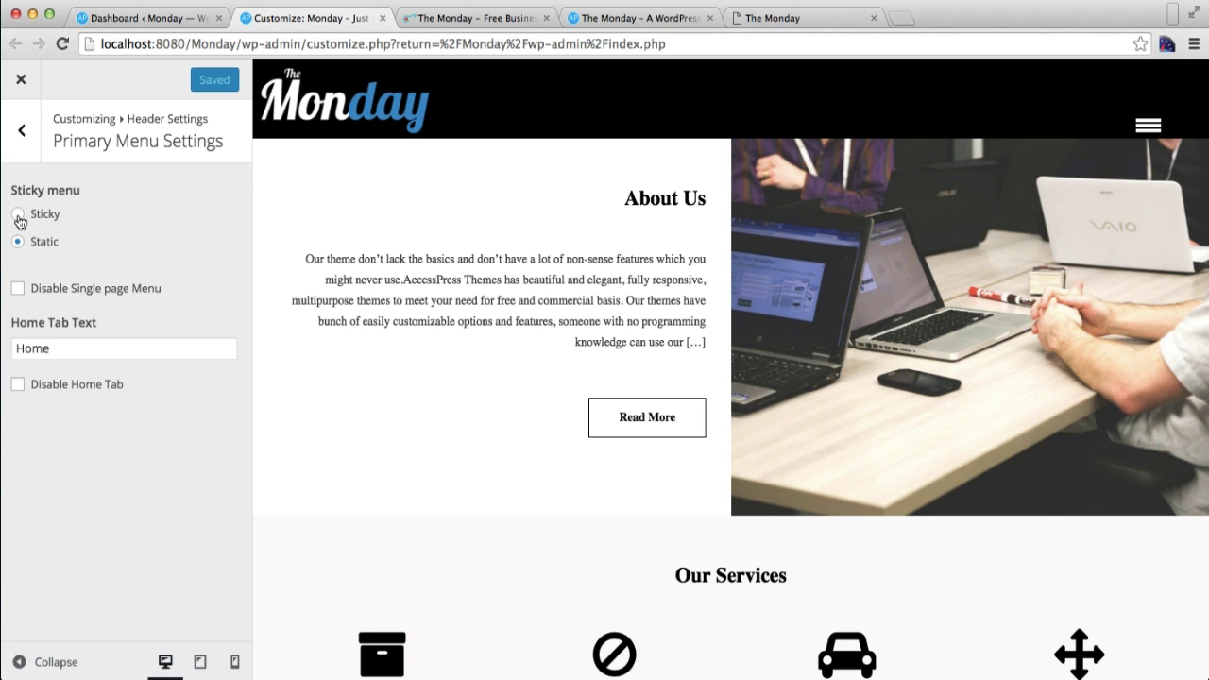
{"action": "left_click", "coordinate": [18, 215]}
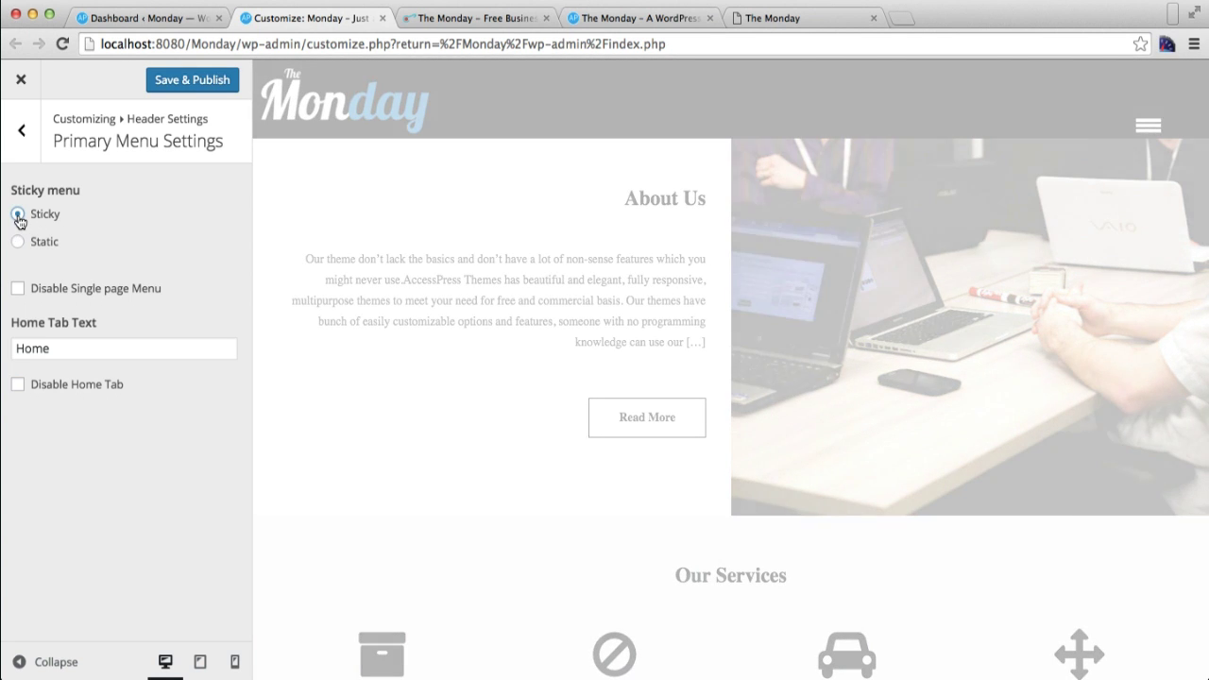
{"action": "left_click", "coordinate": [183, 83]}
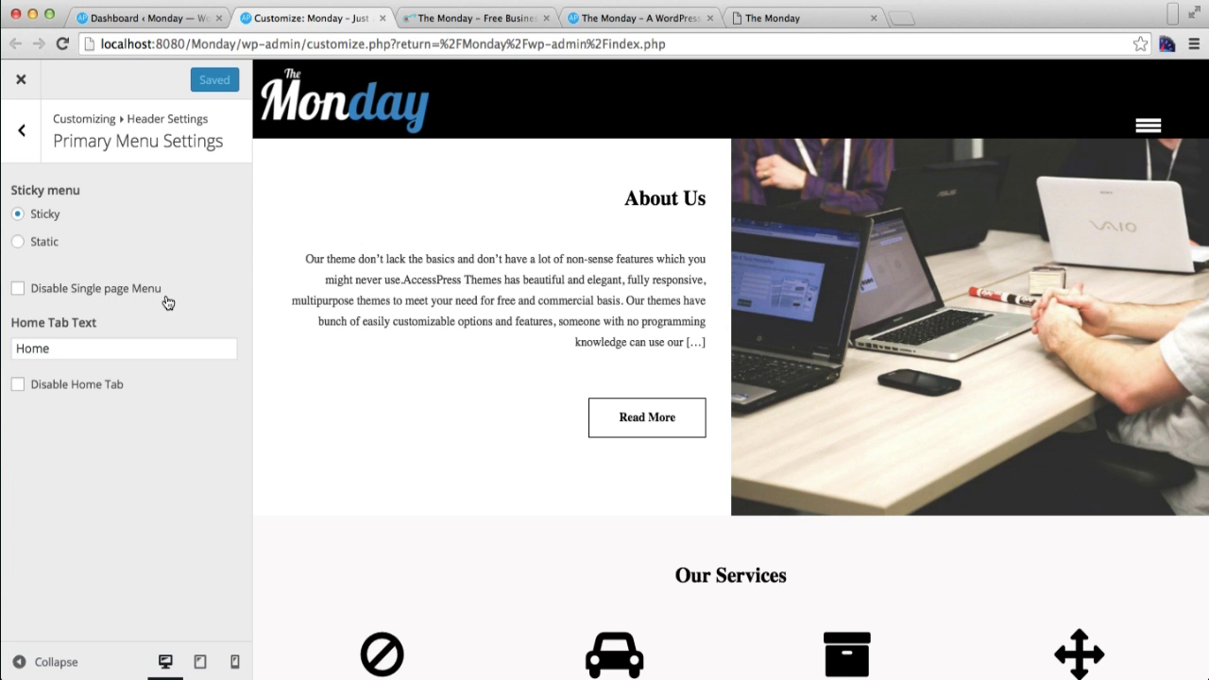
{"action": "left_click", "coordinate": [1145, 132]}
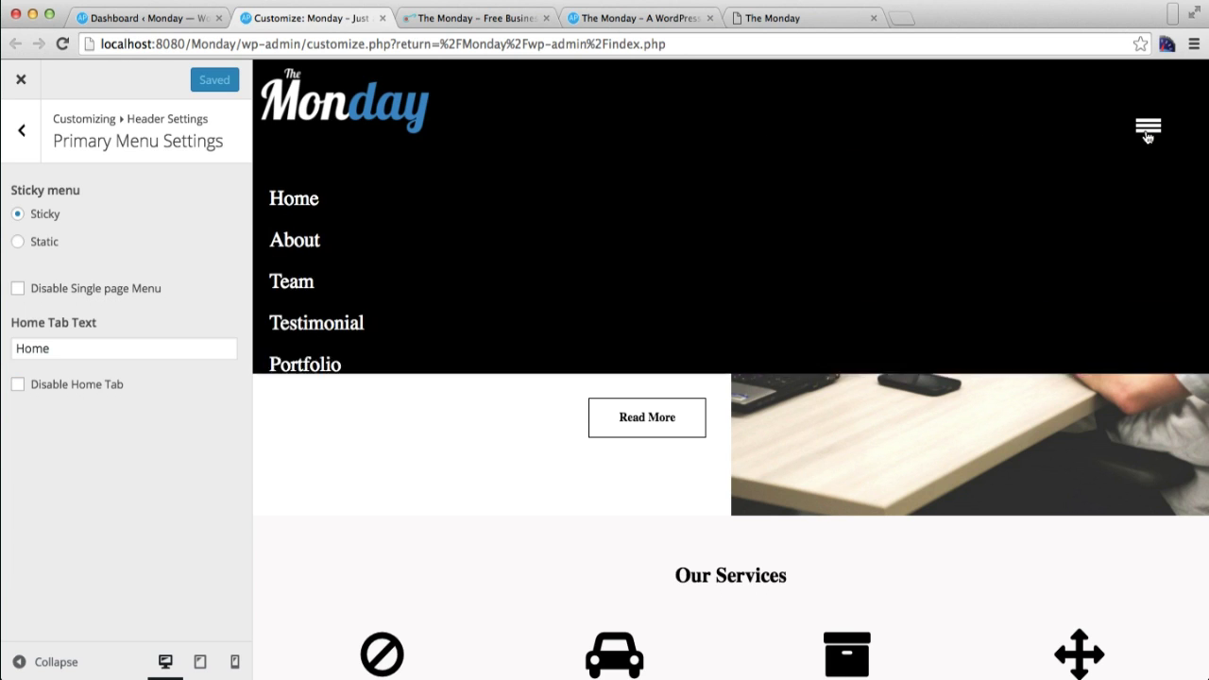
{"action": "left_click", "coordinate": [309, 338]}
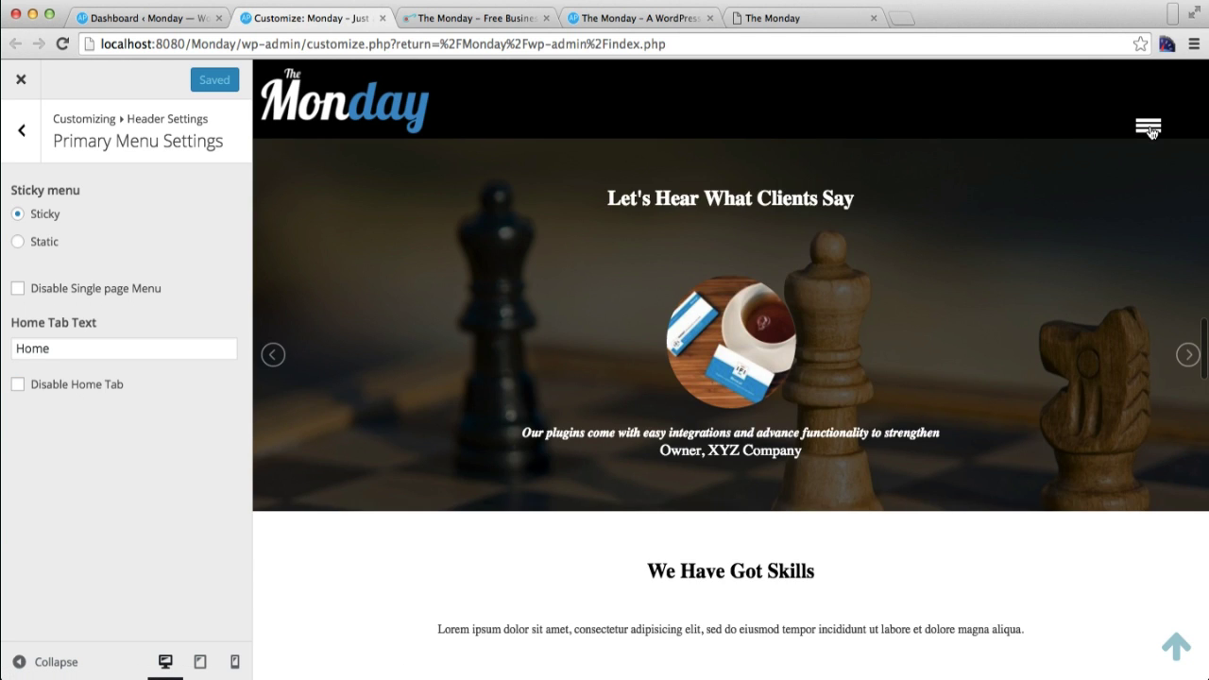
{"action": "left_click", "coordinate": [1149, 129]}
{"action": "left_click", "coordinate": [1148, 126]}
{"action": "scroll", "coordinate": [758, 633], "scroll_direction": "down", "scroll_amount": 10}
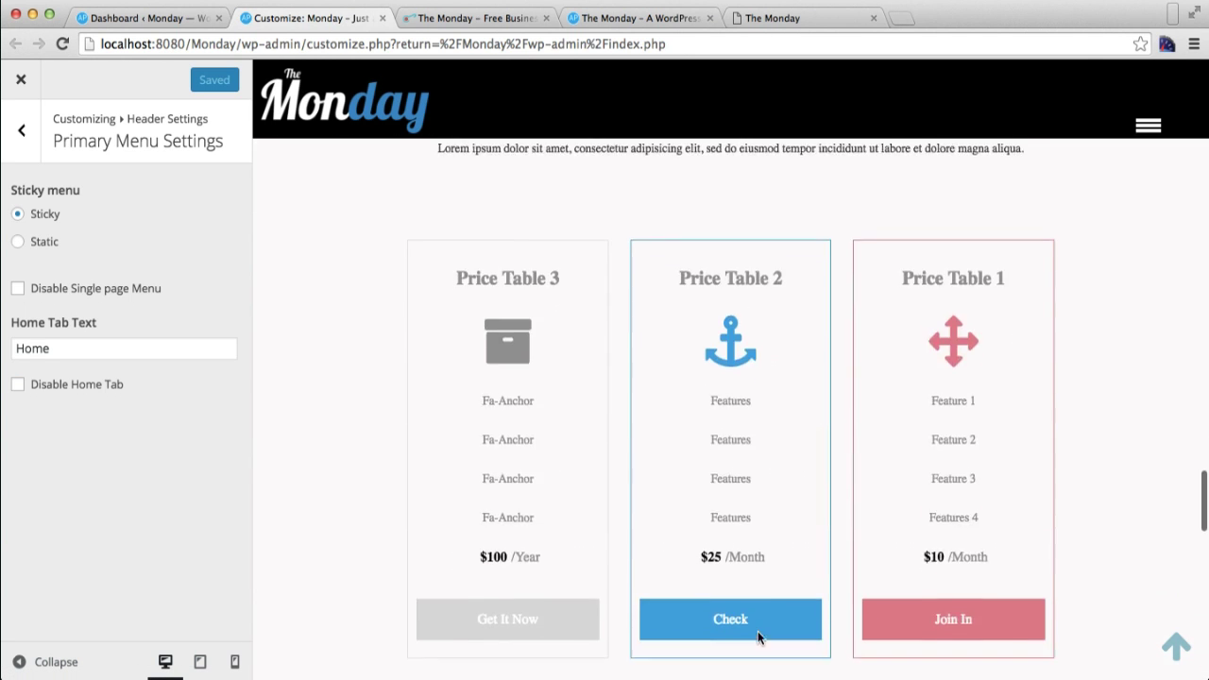
{"action": "scroll", "coordinate": [759, 639], "scroll_direction": "up", "scroll_amount": 9}
{"action": "scroll", "coordinate": [759, 639], "scroll_direction": "down", "scroll_amount": 5}
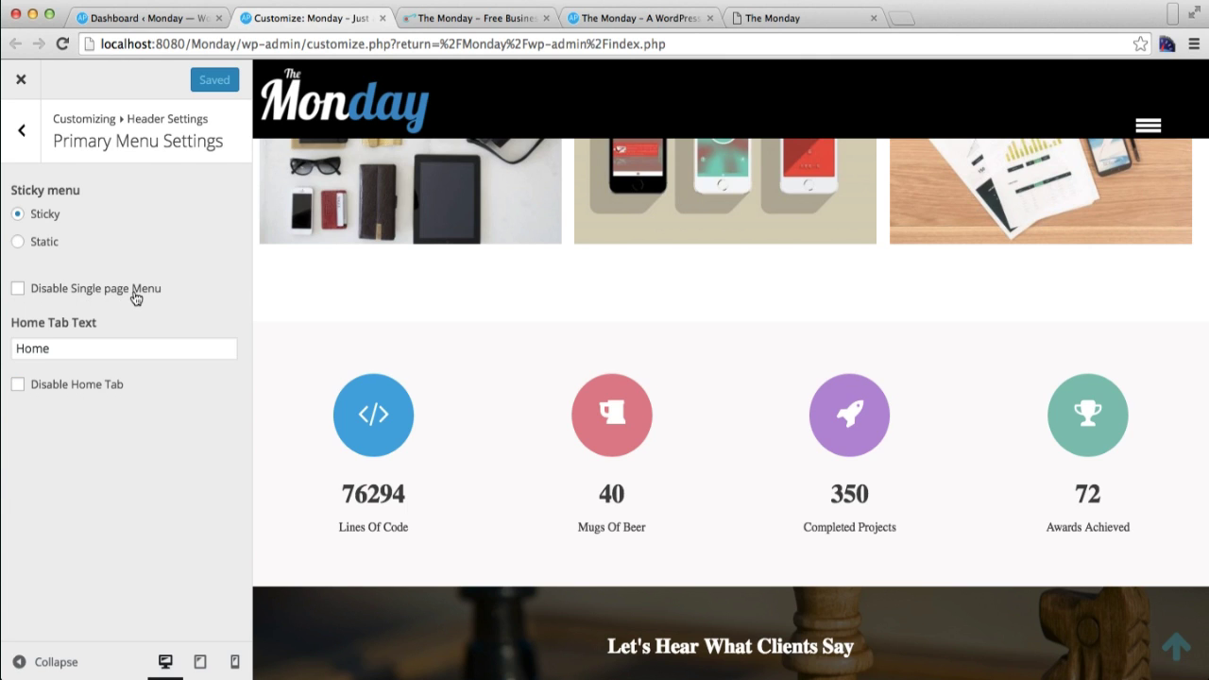
{"action": "left_click_drag", "start_coordinate": [56, 349], "coordinate": [3, 350]}
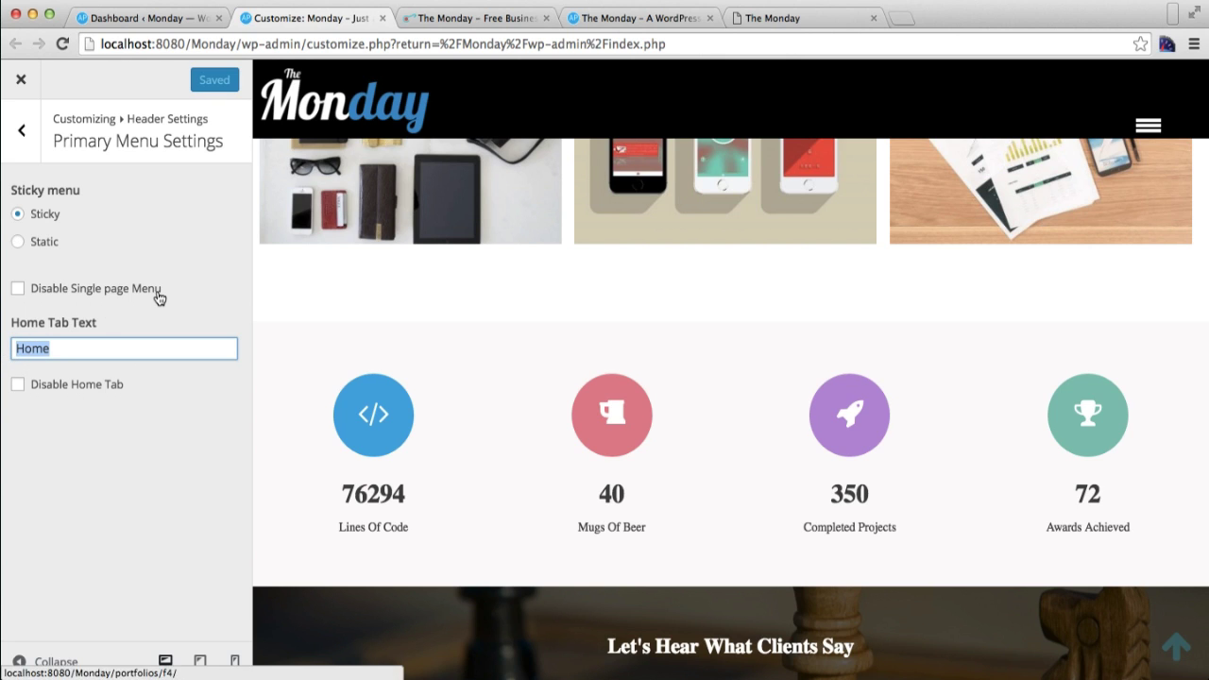
Publish Home Tab Text as 'Test' and check the site menu in the preview
{"action": "type", "text": "Test"}
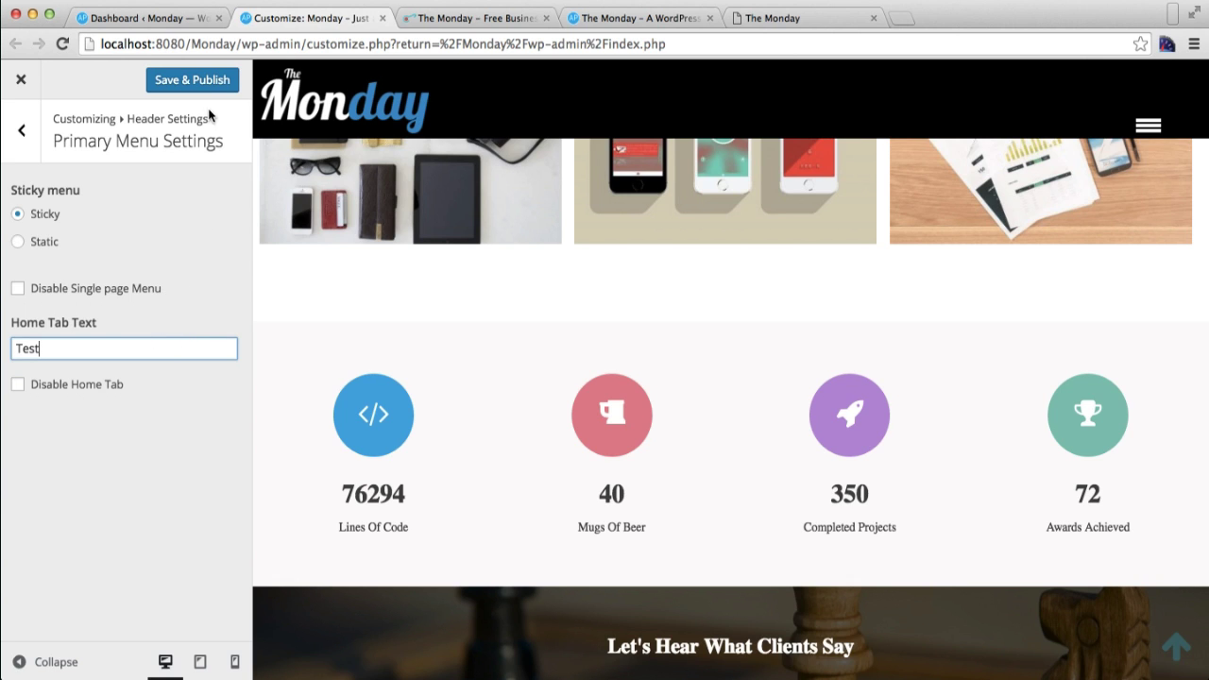
{"action": "left_click", "coordinate": [195, 81]}
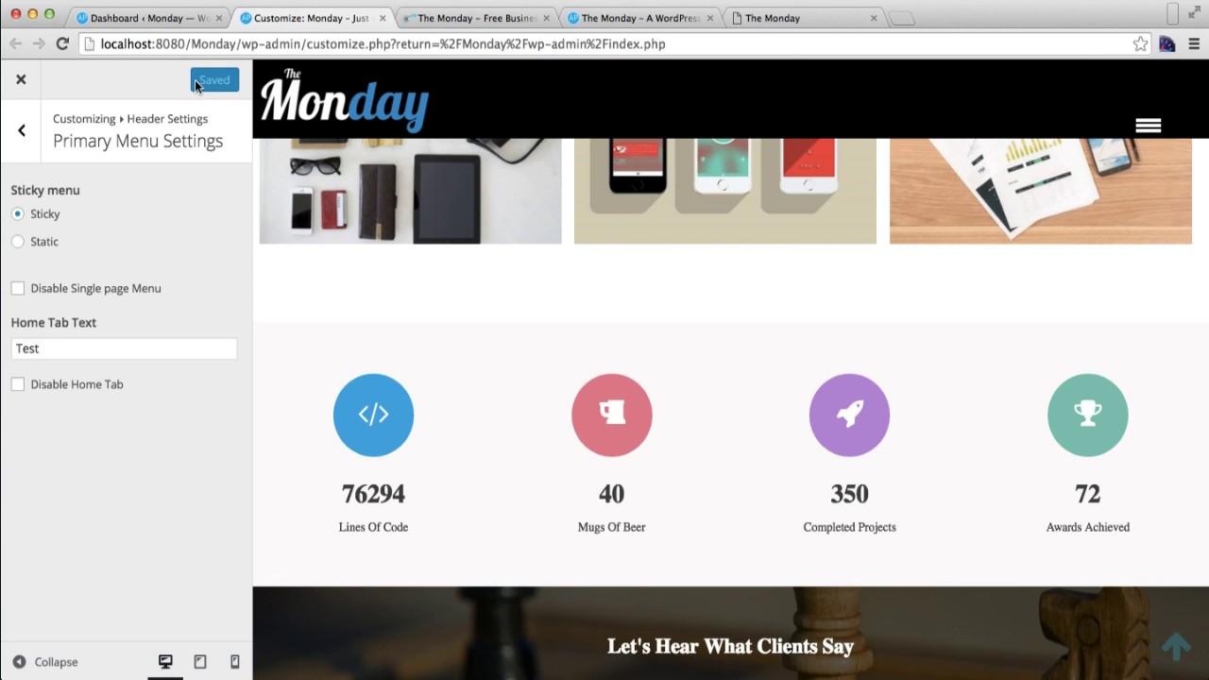
{"action": "left_click", "coordinate": [1142, 135]}
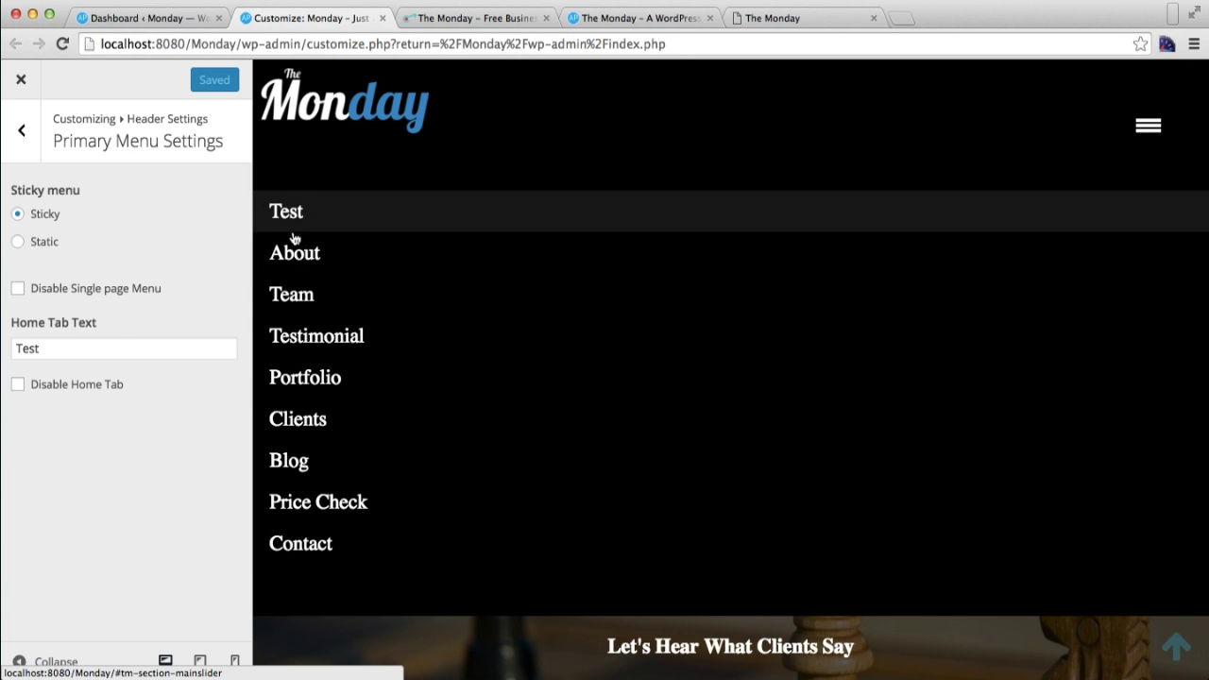
Change Home Tab Text back to 'Home' and save & publish it
{"action": "double_click", "coordinate": [72, 350]}
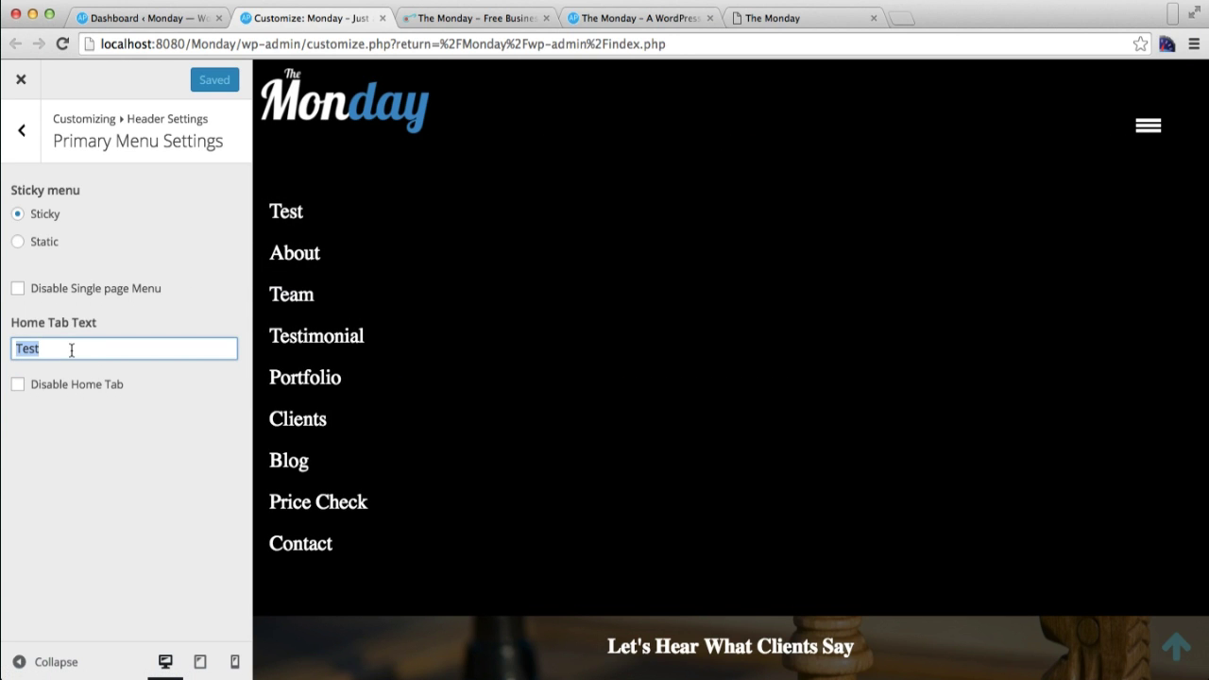
{"action": "type", "text": "Home"}
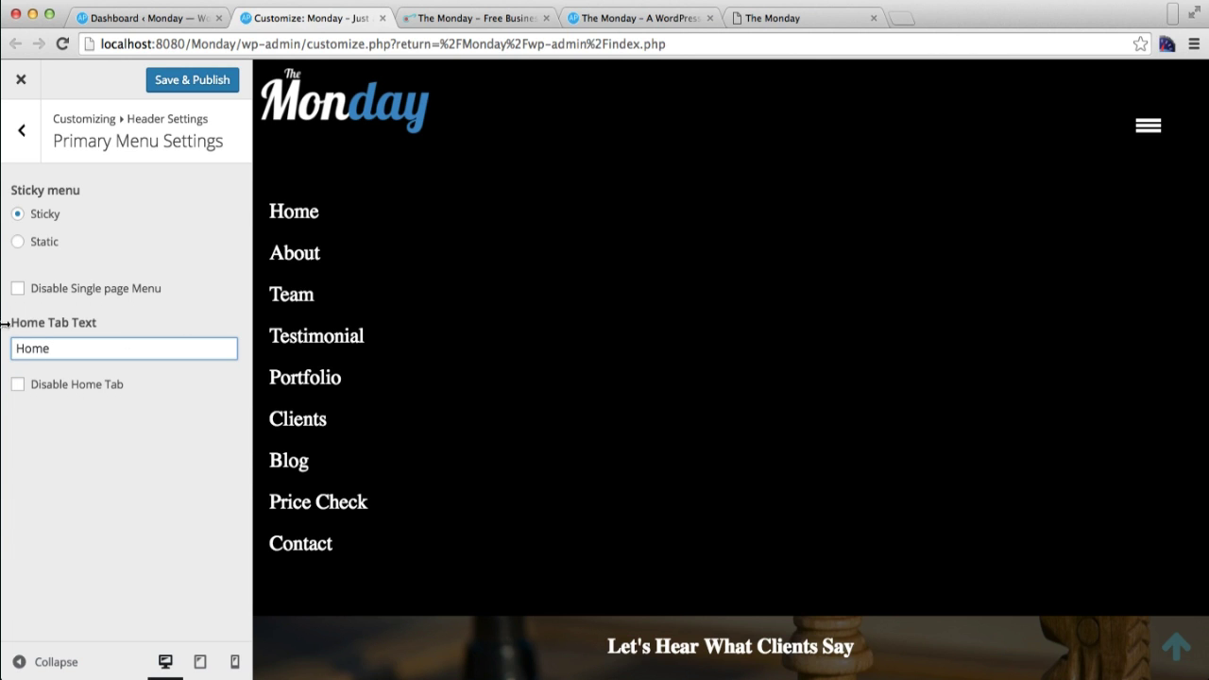
{"action": "left_click", "coordinate": [213, 78]}
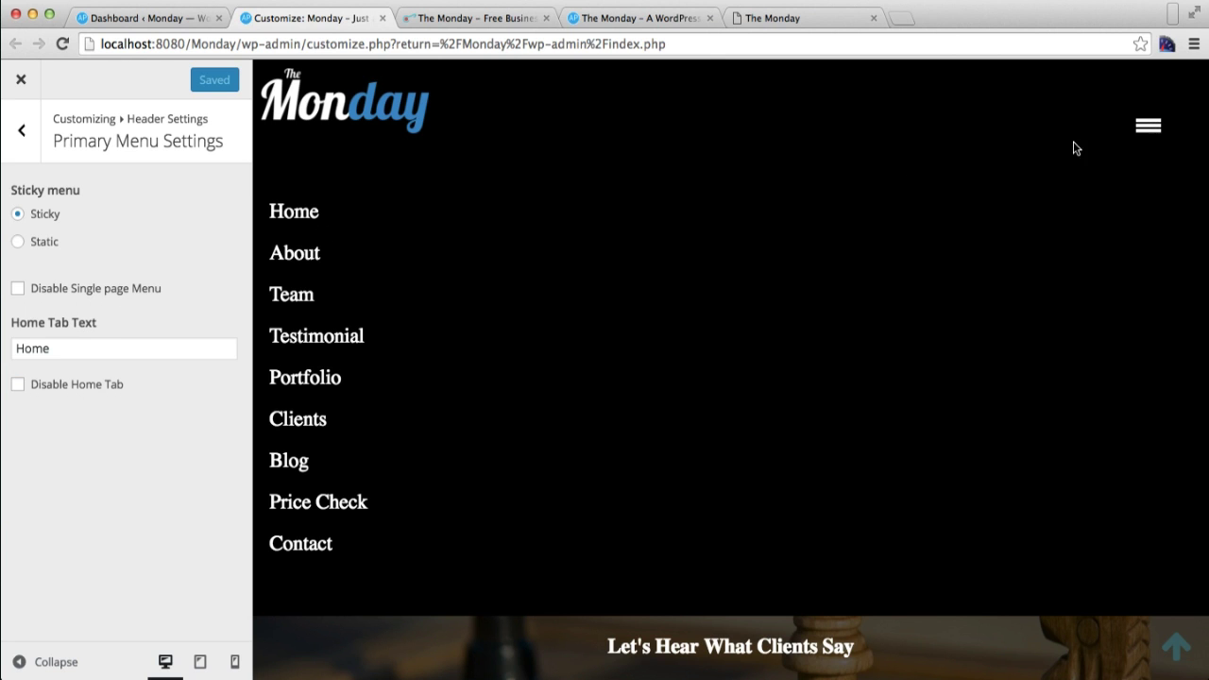
Enable 'Disable Single page Menu', publish it, and return to the Dashboard tab
{"action": "left_click", "coordinate": [17, 289]}
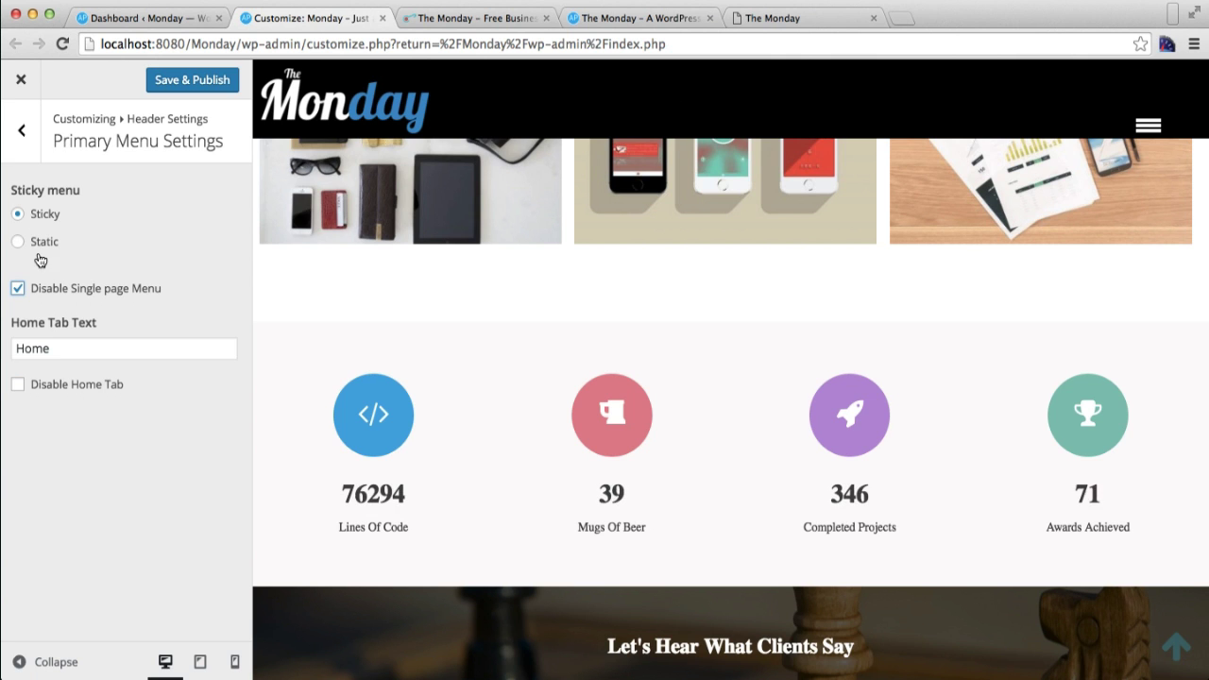
{"action": "left_click", "coordinate": [204, 84]}
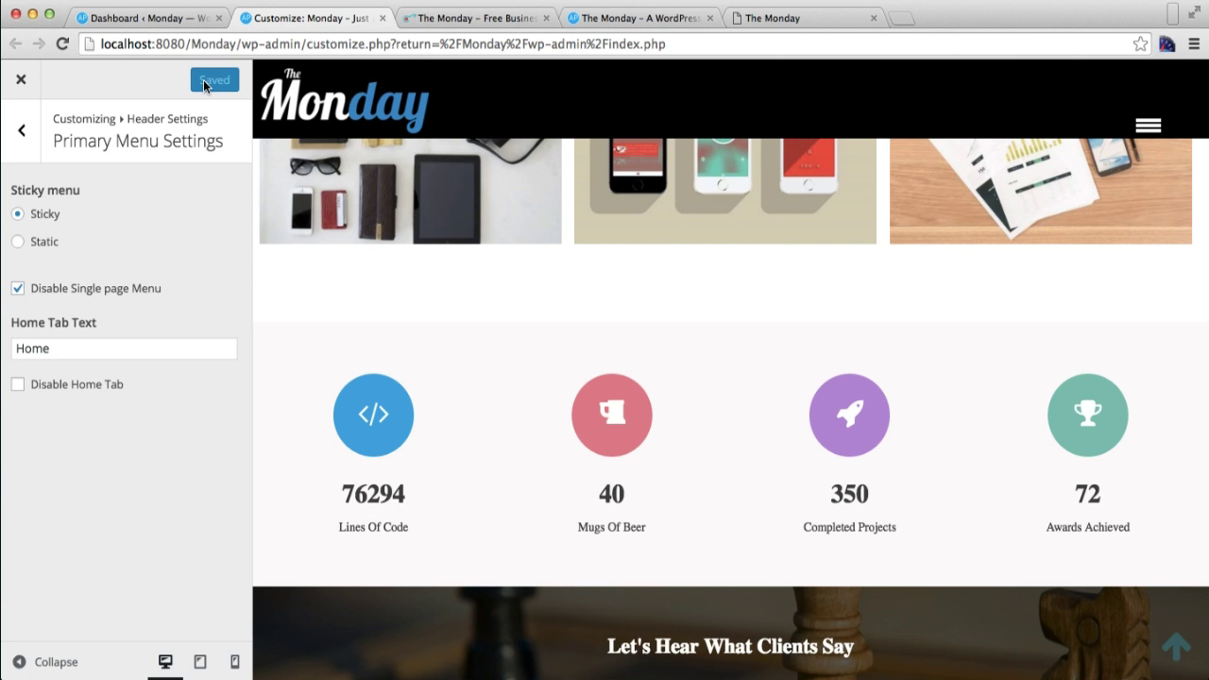
{"action": "left_click", "coordinate": [148, 19]}
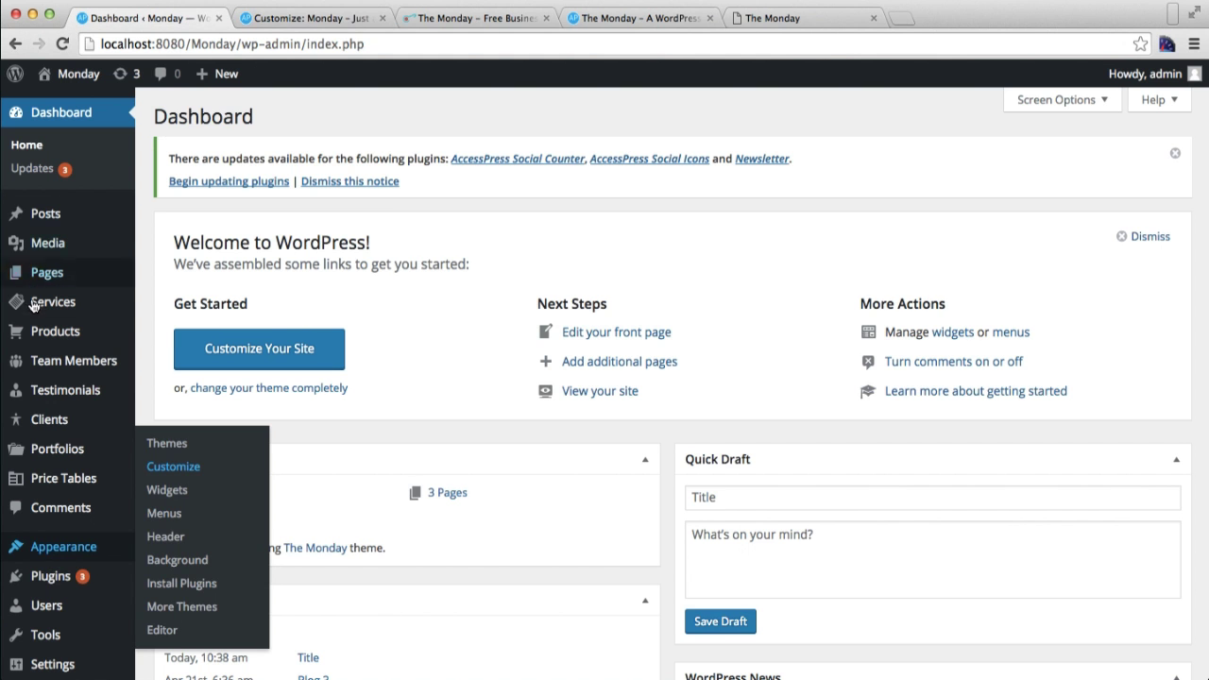
Open Appearance > Menus in a new tab and review Menu 1's items
{"action": "mouse_move", "coordinate": [31, 310]}
{"action": "mouse_move", "coordinate": [65, 559]}
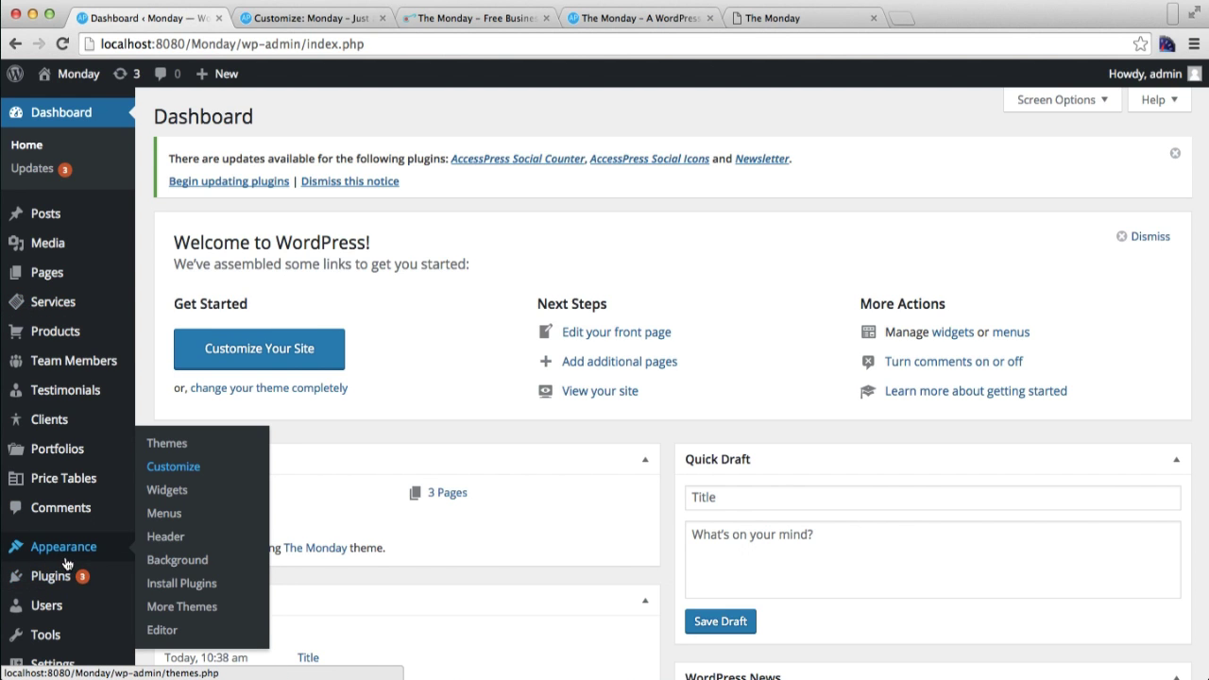
{"action": "right_click", "coordinate": [166, 516]}
{"action": "left_click", "coordinate": [189, 516]}
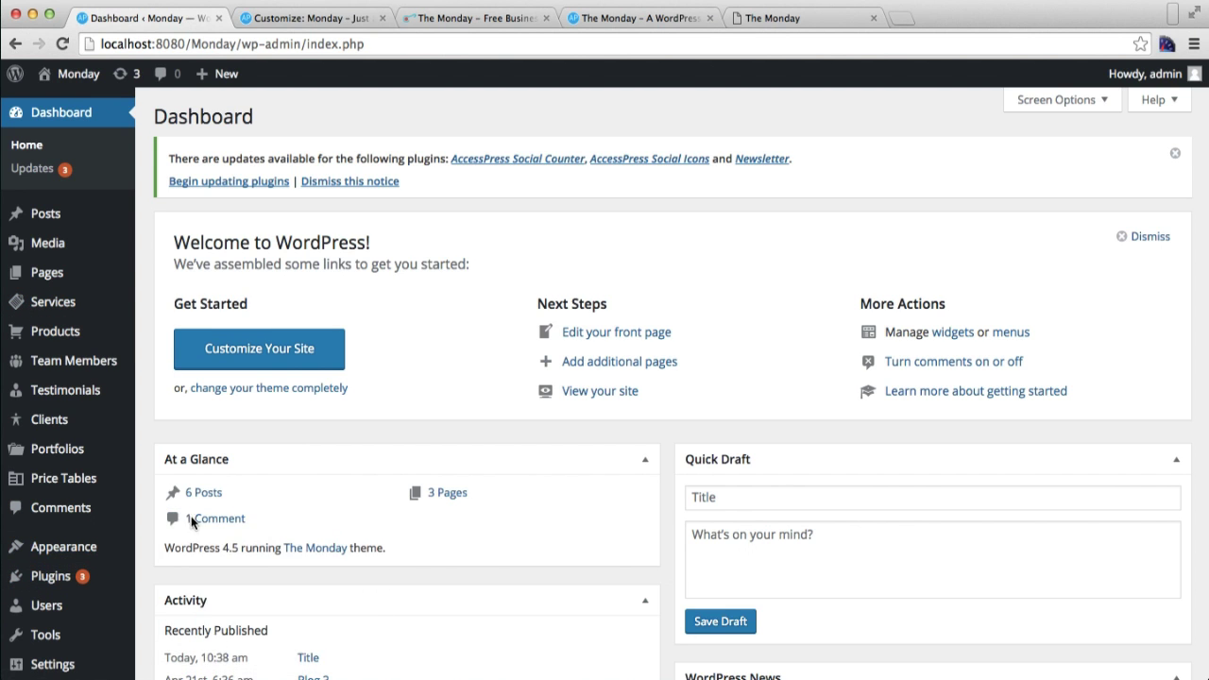
{"action": "left_click", "coordinate": [447, 19]}
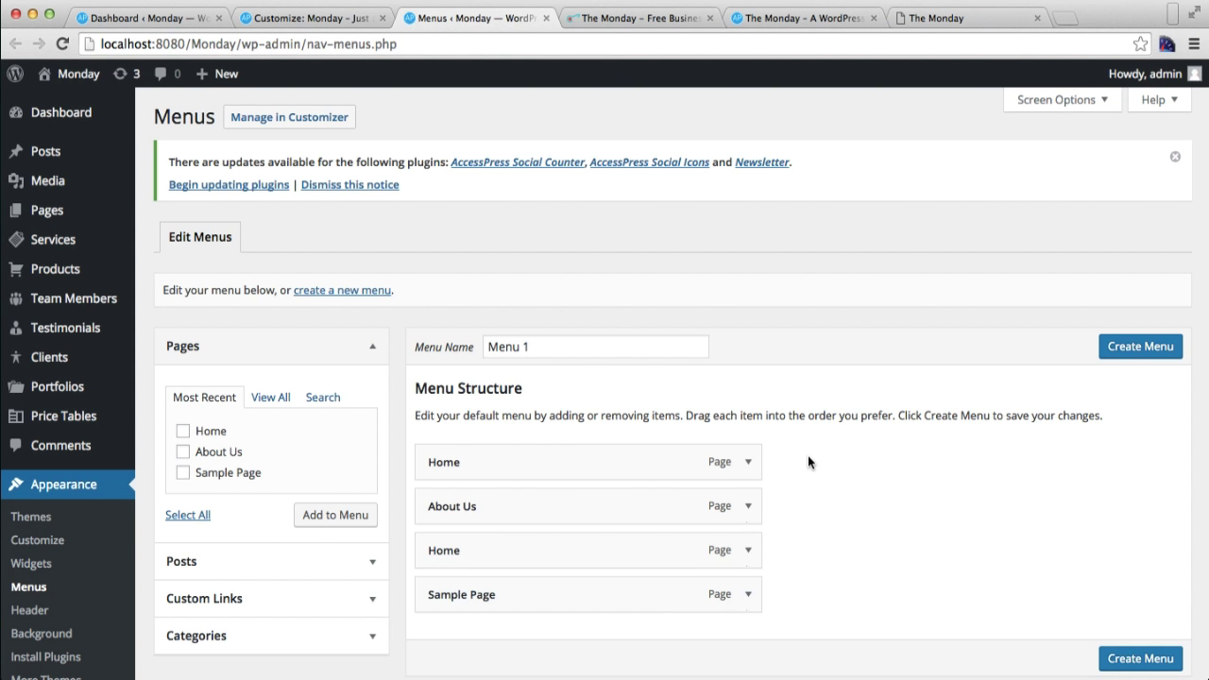
{"action": "scroll", "coordinate": [808, 455], "scroll_direction": "down", "scroll_amount": 2}
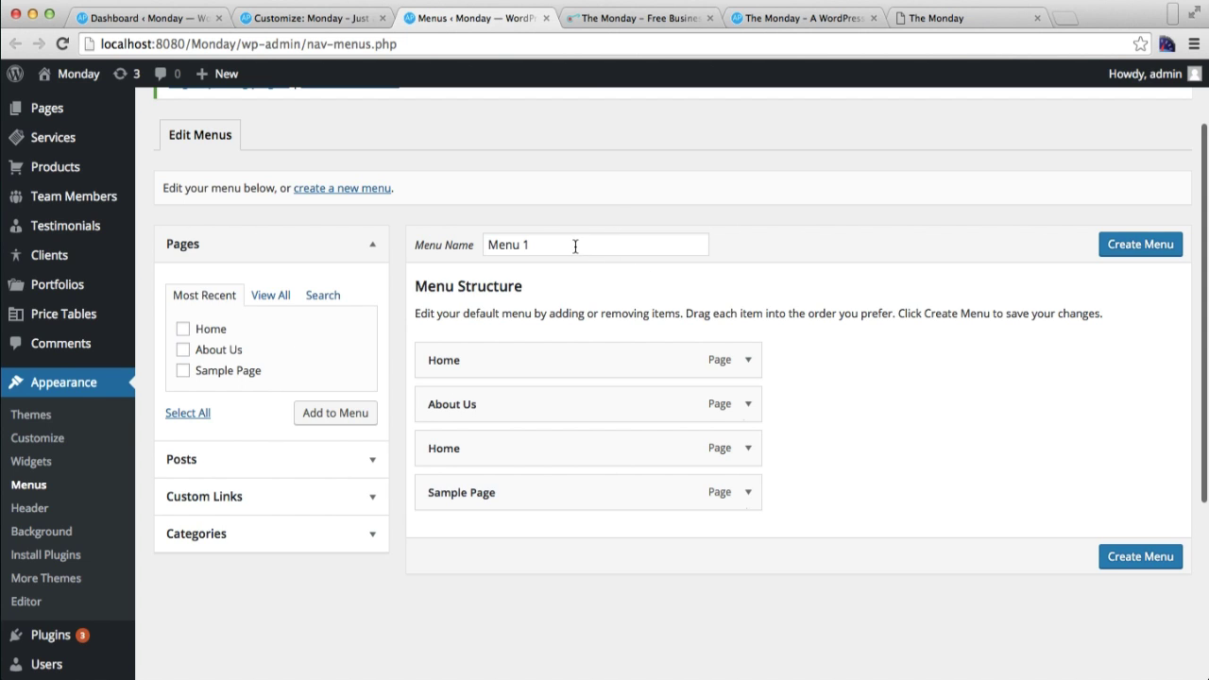
Rename the menu from 'Menu 1' to 'Primary Menu'
{"action": "left_click_drag", "start_coordinate": [557, 245], "coordinate": [468, 247]}
{"action": "type", "text": "P"}
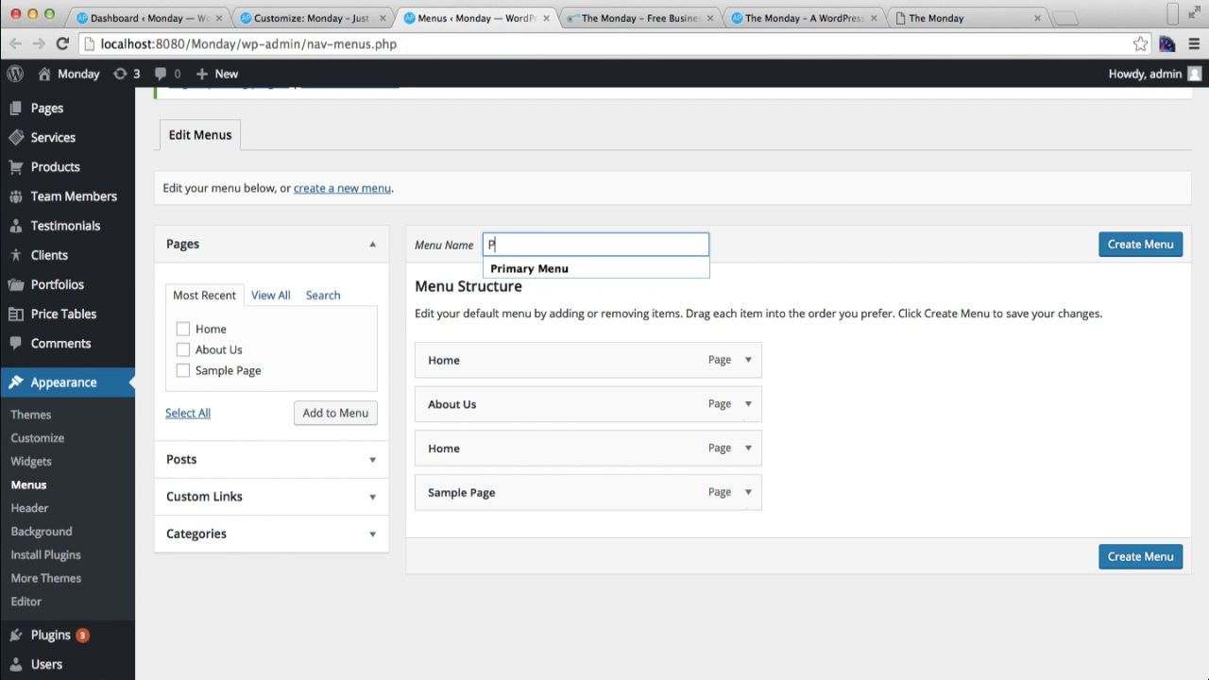
{"action": "key", "text": "Down"}
{"action": "key", "text": "Return"}
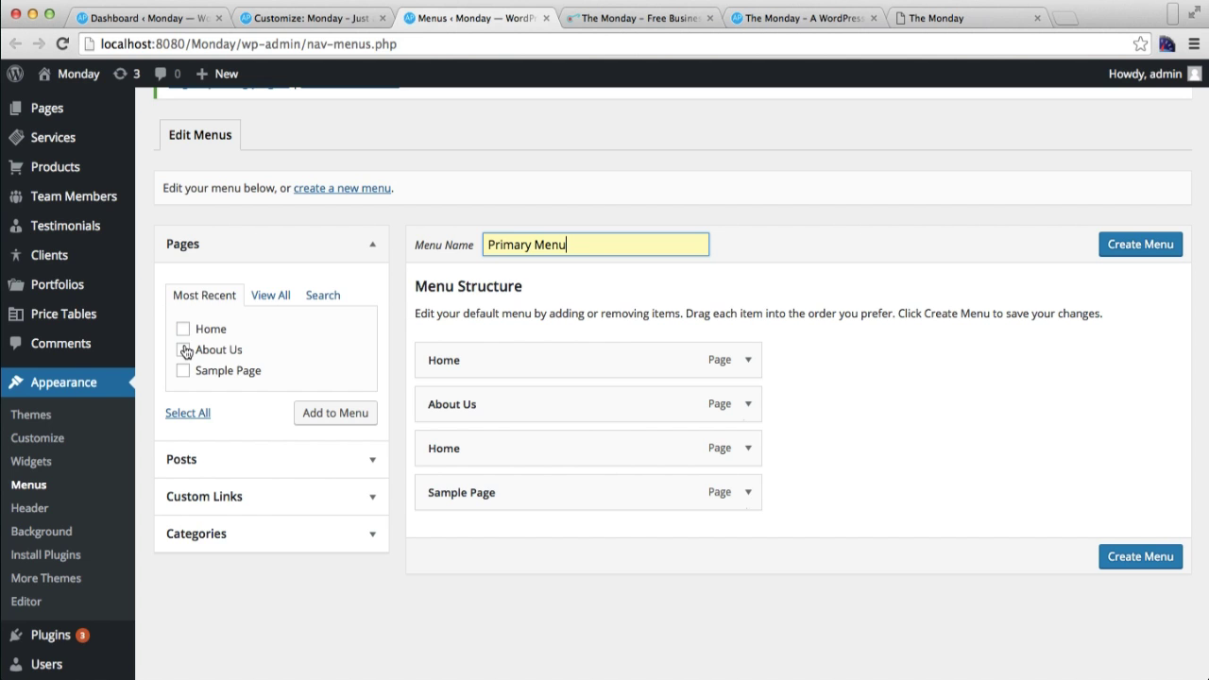
Remove the Sample Page and duplicate Home items, leaving Home and About Us
{"action": "left_click", "coordinate": [748, 492]}
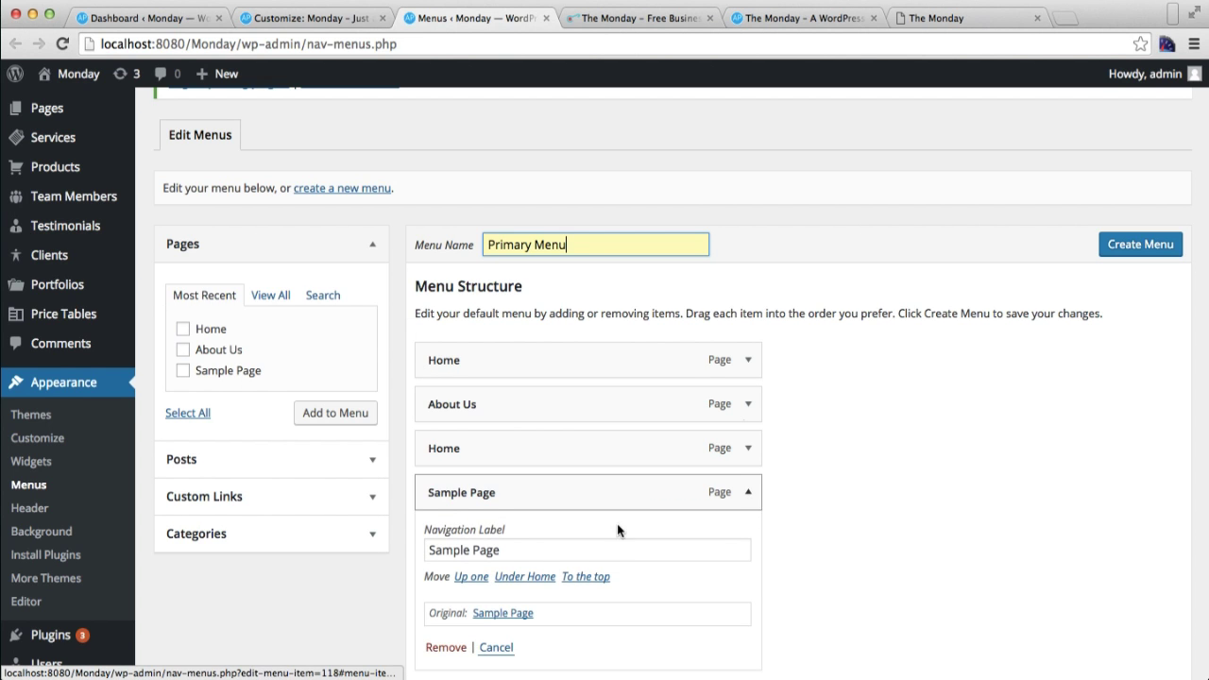
{"action": "left_click", "coordinate": [444, 647]}
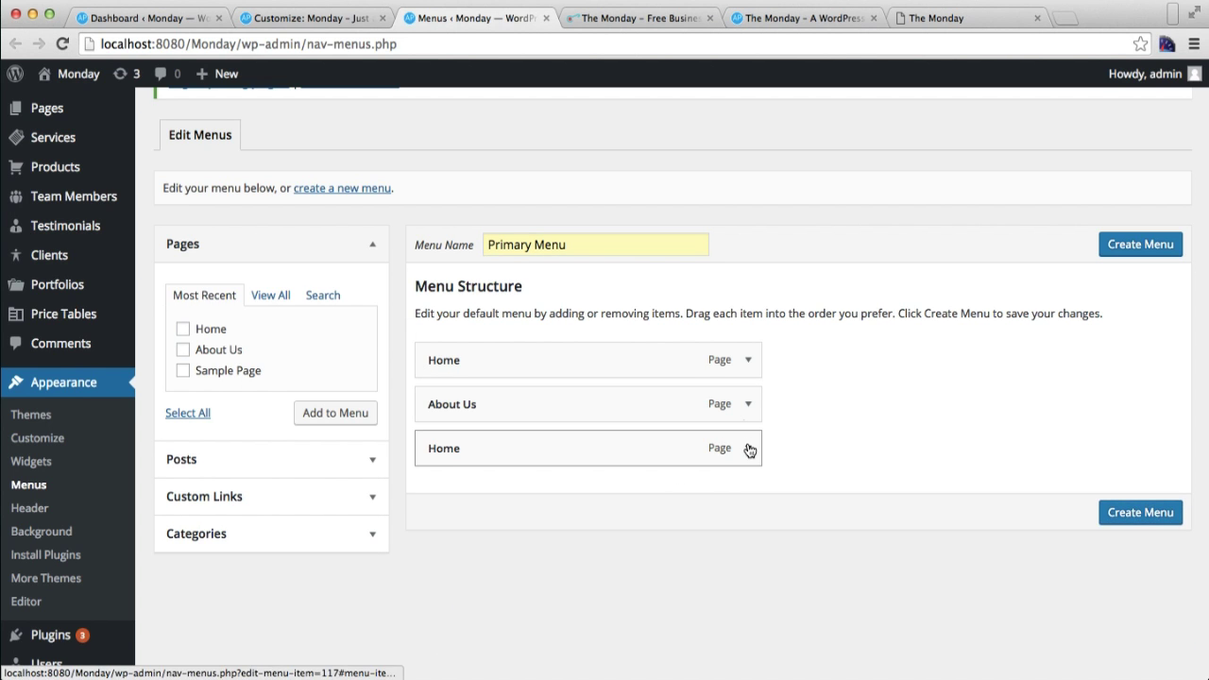
{"action": "left_click", "coordinate": [748, 450]}
{"action": "left_click", "coordinate": [447, 605]}
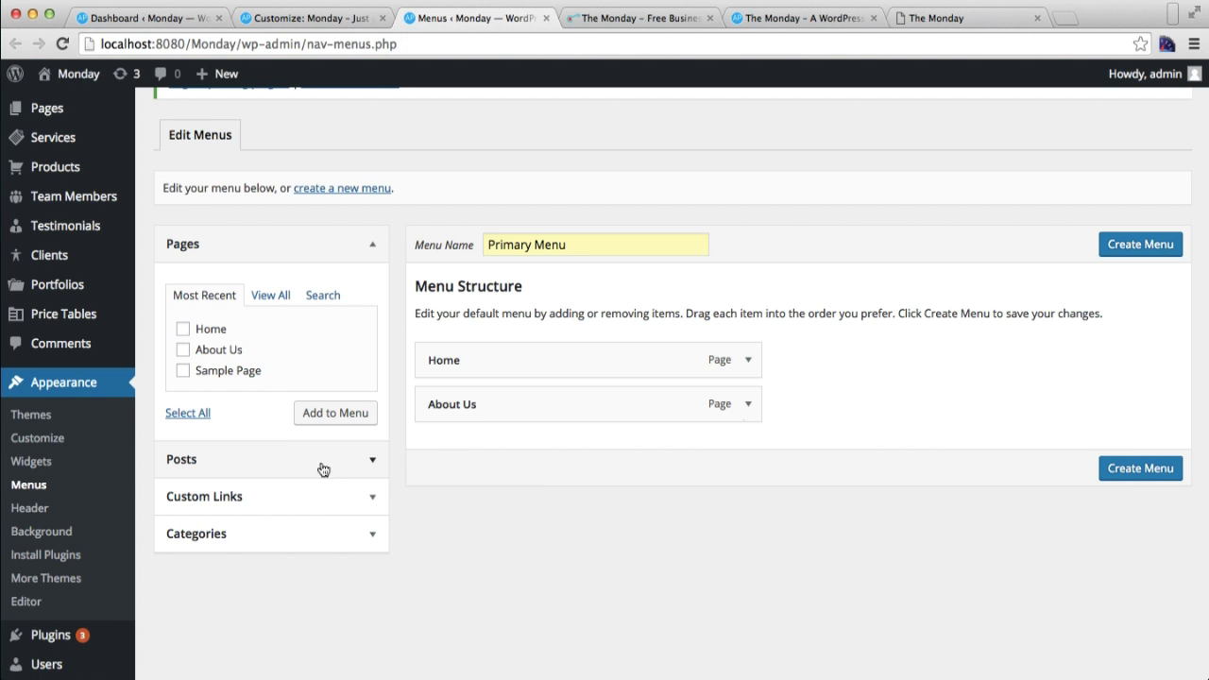
Add the Blog category to the menu and create Primary Menu
{"action": "left_click", "coordinate": [350, 538]}
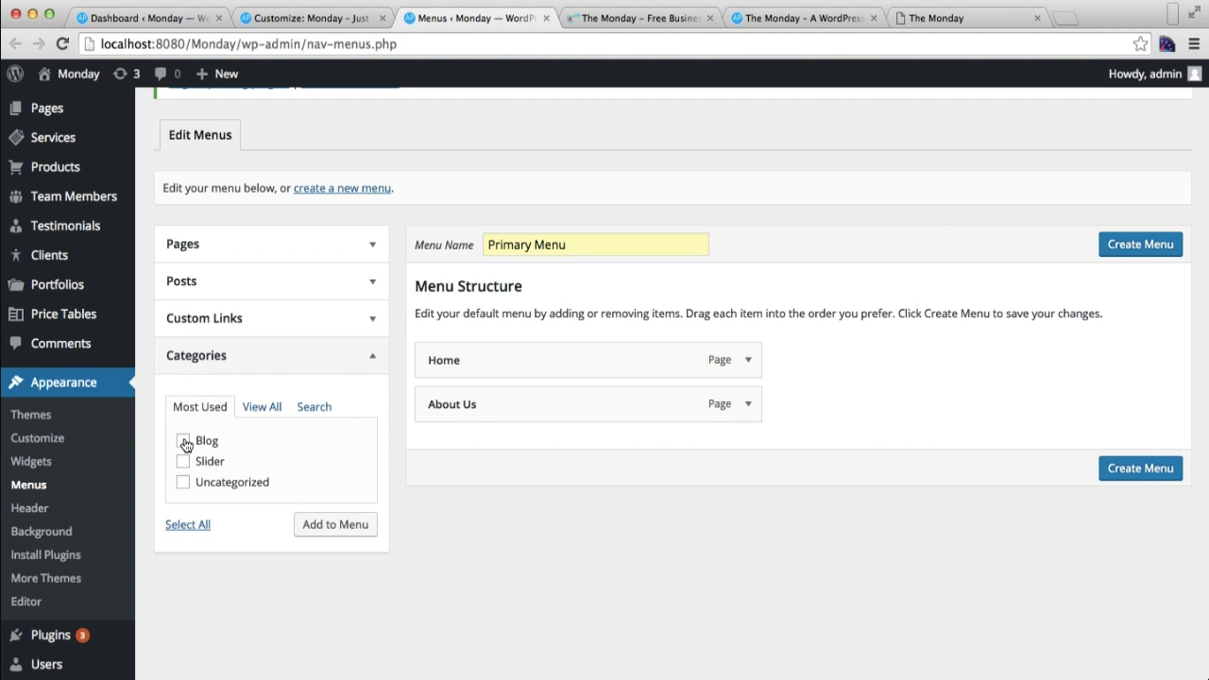
{"action": "left_click", "coordinate": [323, 526]}
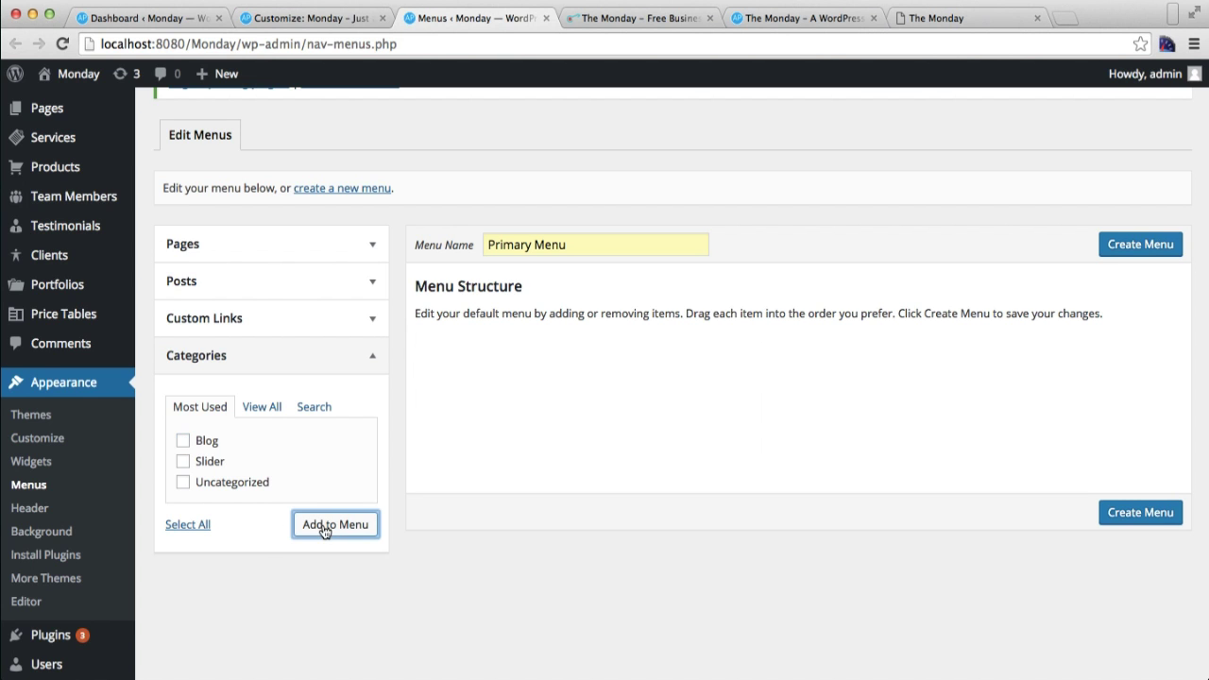
{"action": "left_click", "coordinate": [1146, 513]}
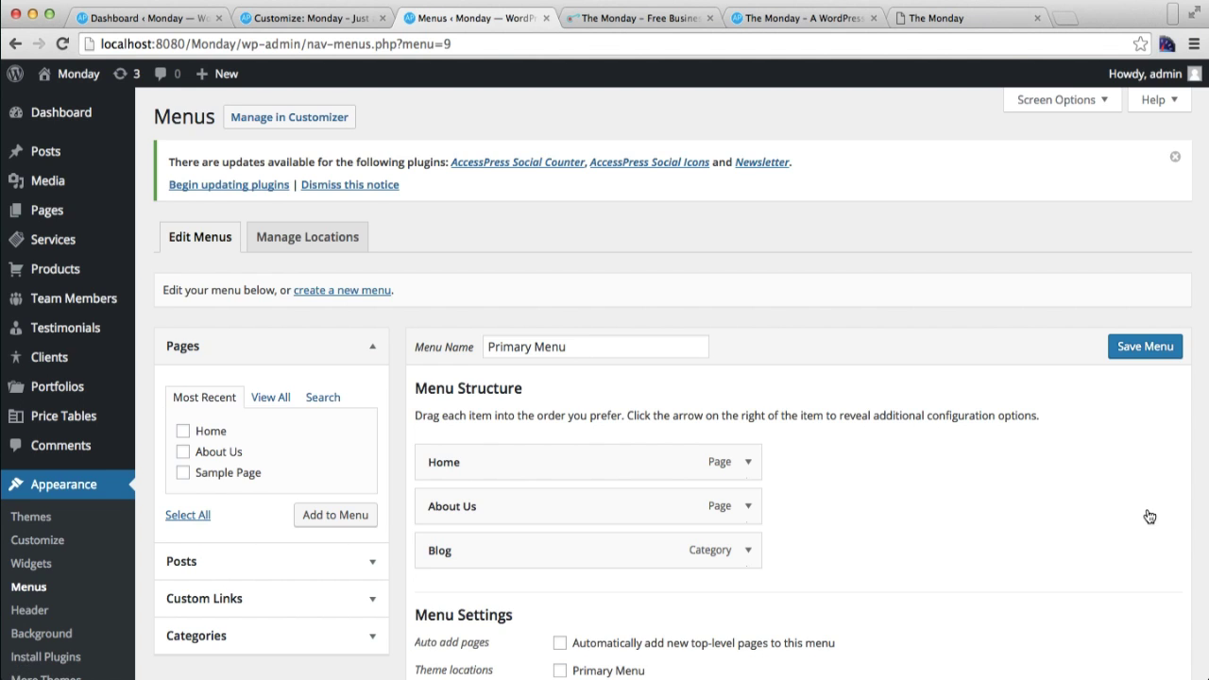
Assign Primary Menu to the Primary Menu theme location and save the menu
{"action": "scroll", "coordinate": [949, 492], "scroll_direction": "down", "scroll_amount": 2}
{"action": "scroll", "coordinate": [949, 492], "scroll_direction": "down", "scroll_amount": 1}
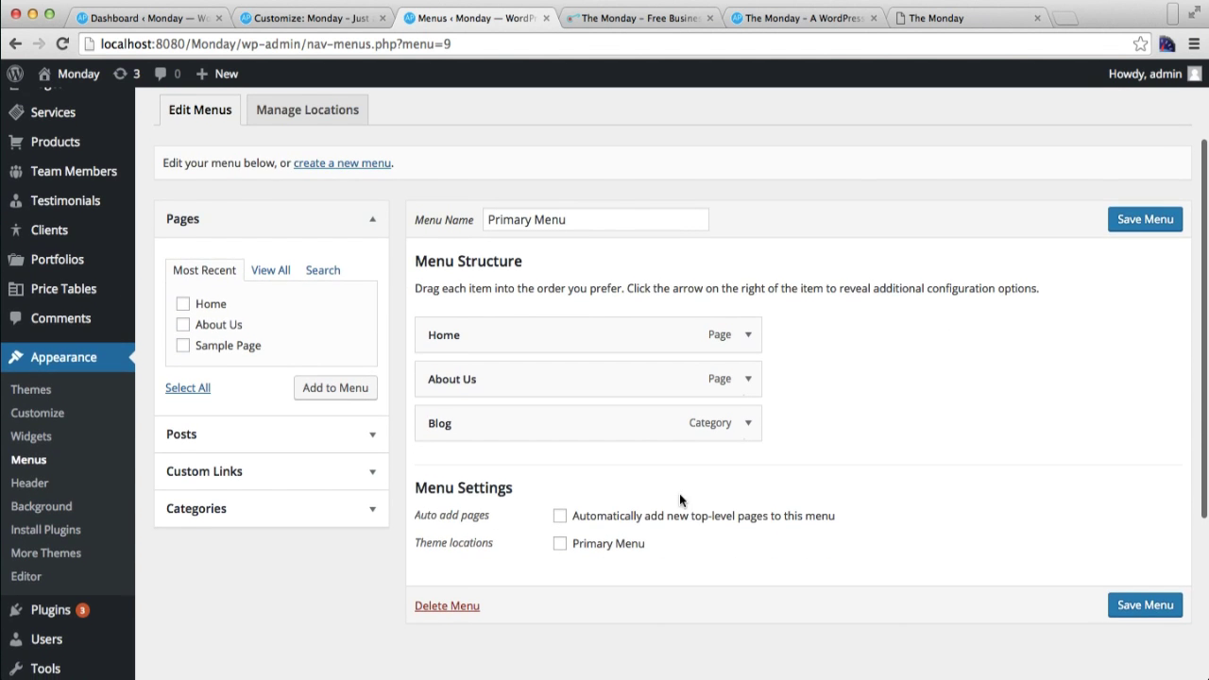
{"action": "left_click", "coordinate": [560, 545]}
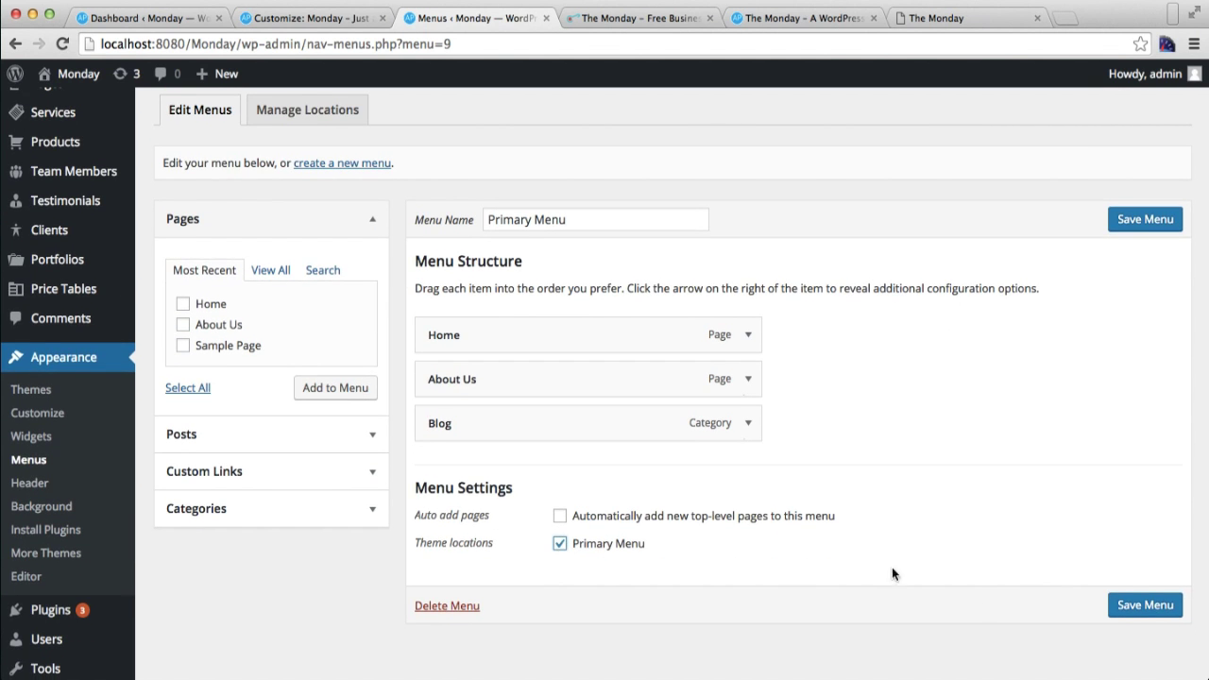
{"action": "left_click", "coordinate": [1134, 609]}
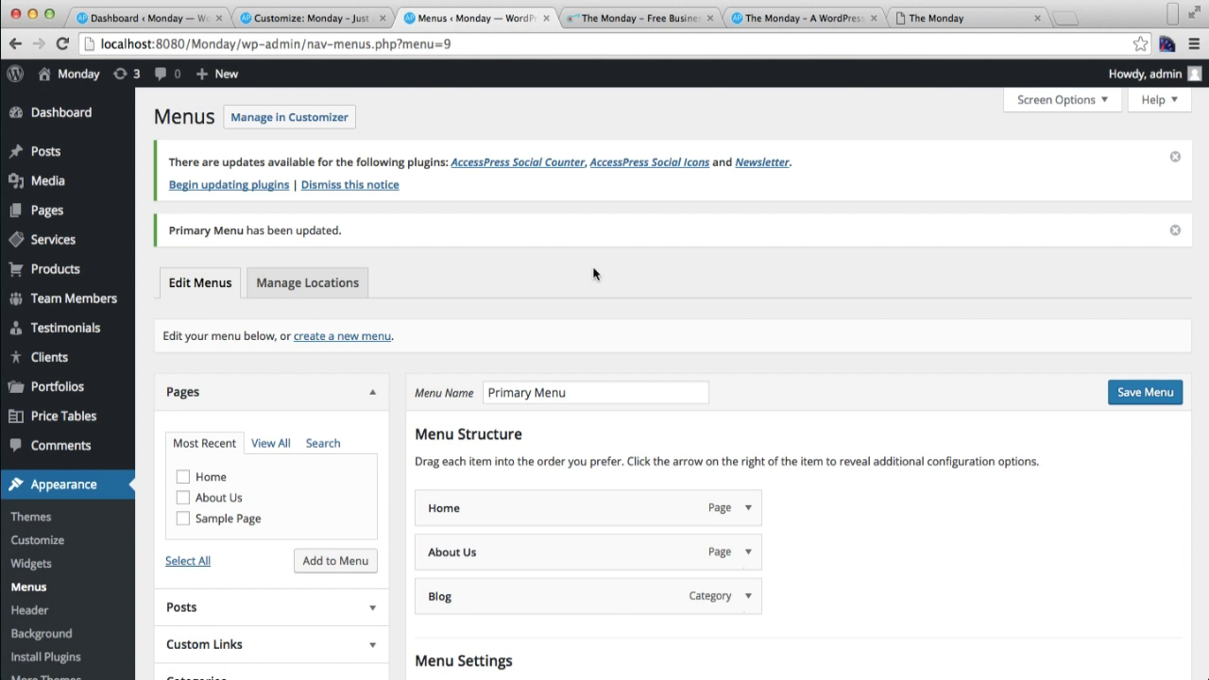
Open the live Monday site in a new tab from the admin bar's Visit Site
{"action": "mouse_move", "coordinate": [76, 75]}
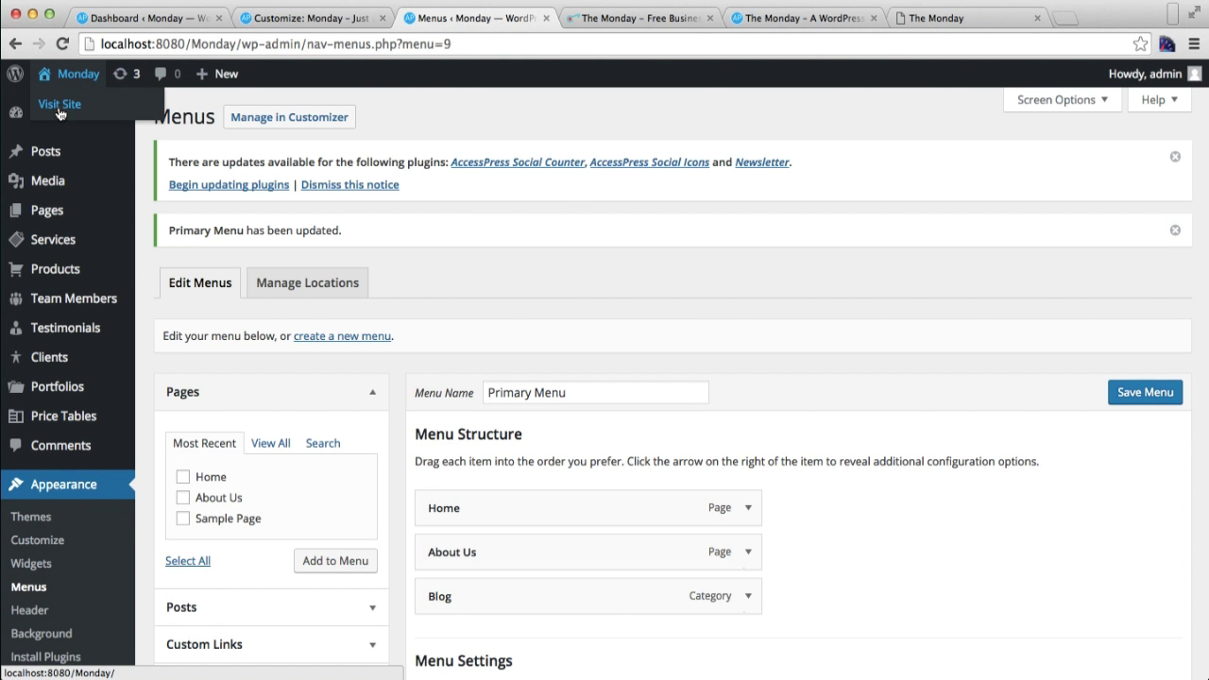
{"action": "right_click", "coordinate": [55, 117]}
{"action": "left_click", "coordinate": [76, 118]}
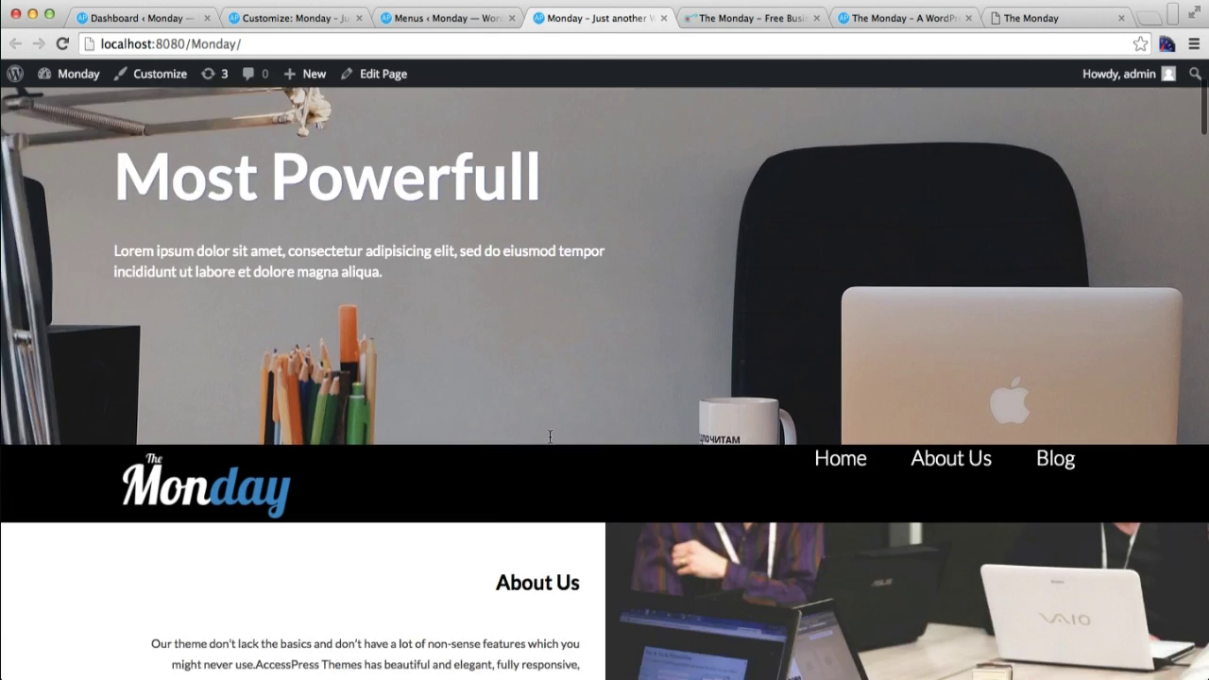
{"action": "scroll", "coordinate": [552, 440], "scroll_direction": "up", "scroll_amount": 5}
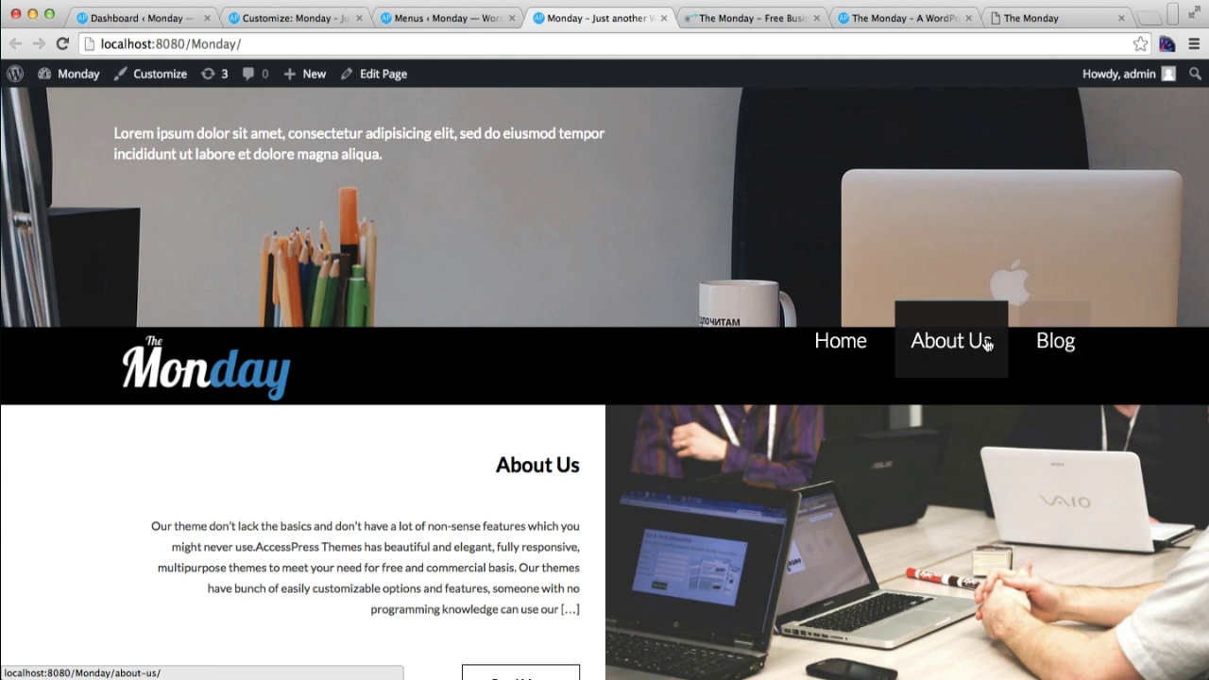
Follow the header's About Us link and look over the About Us page
{"action": "left_click", "coordinate": [986, 344]}
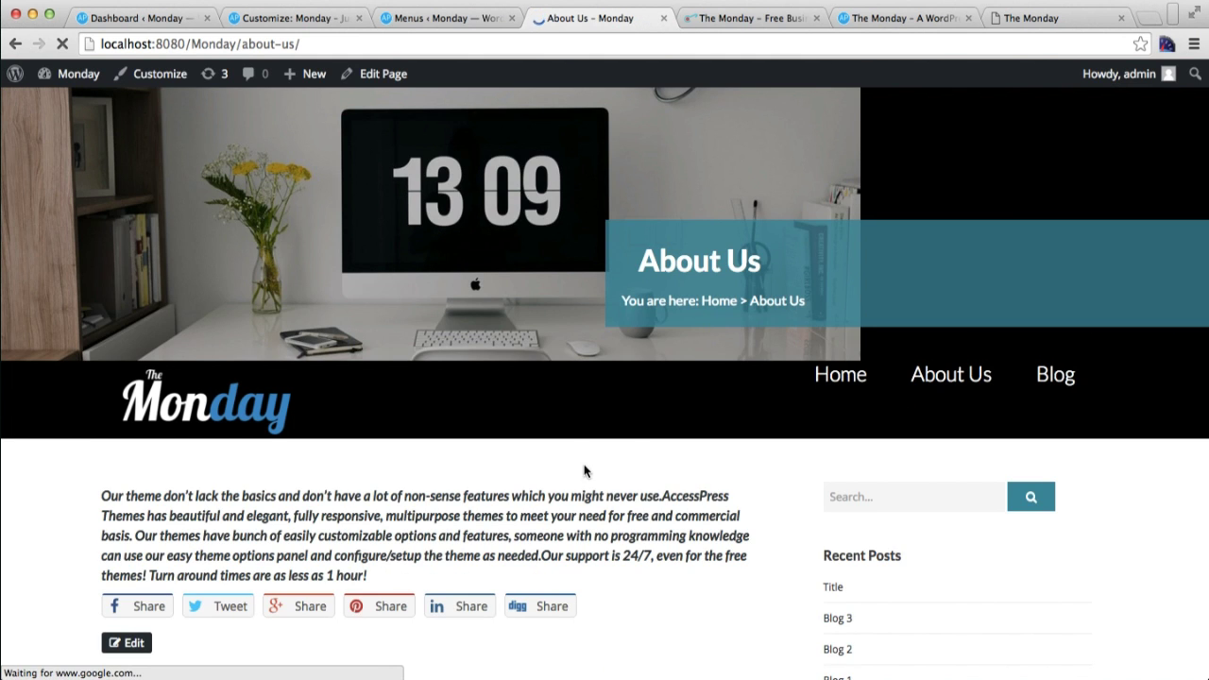
{"action": "scroll", "coordinate": [527, 578], "scroll_direction": "down", "scroll_amount": 8}
{"action": "scroll", "coordinate": [526, 580], "scroll_direction": "up", "scroll_amount": 6}
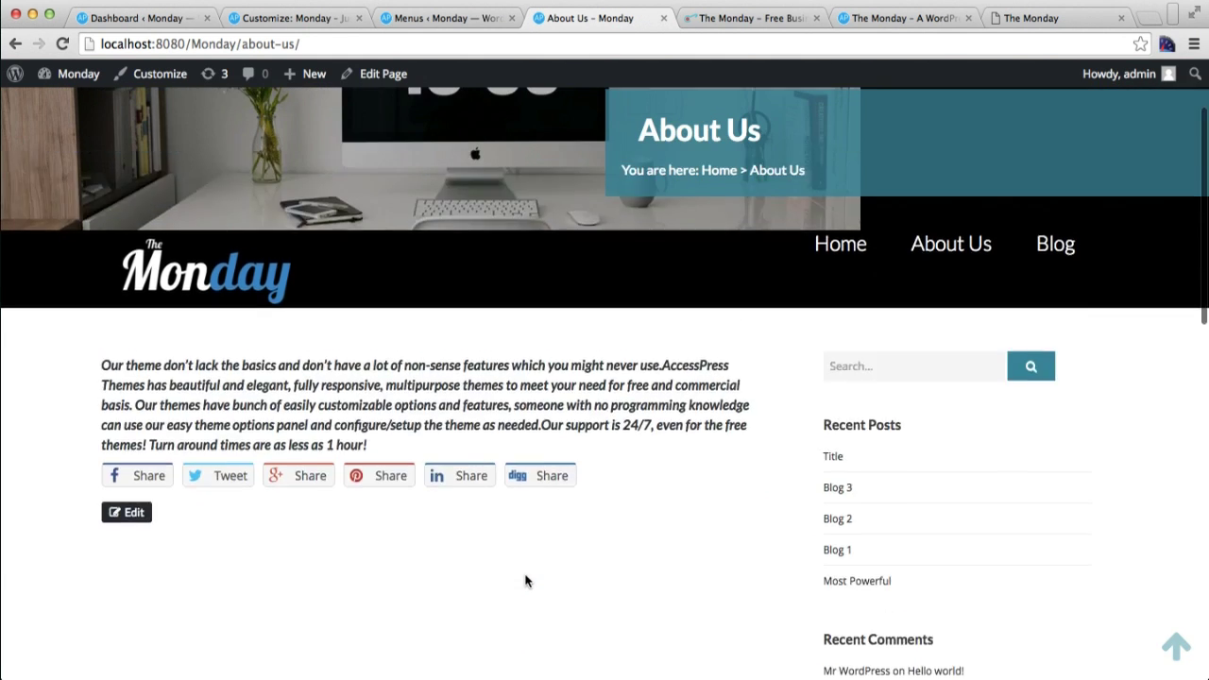
{"action": "scroll", "coordinate": [526, 580], "scroll_direction": "up", "scroll_amount": 2}
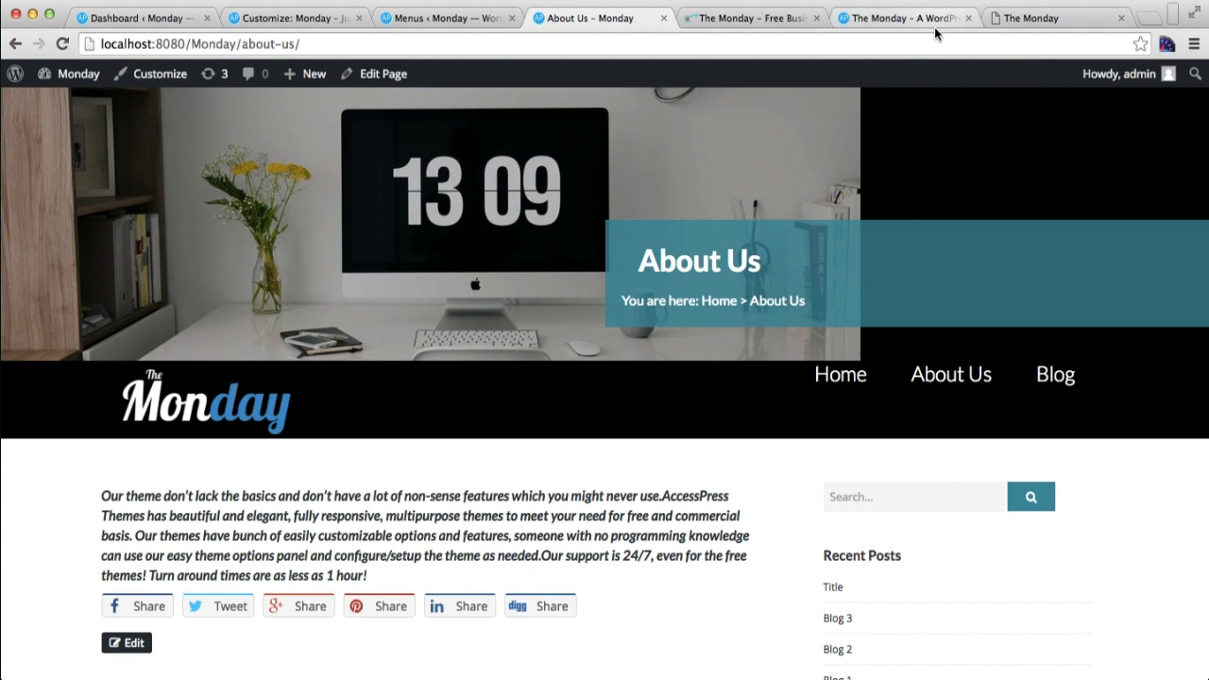
Switch to 'The Monday' documentation tab at its Configuring Header section
{"action": "left_click", "coordinate": [1018, 19]}
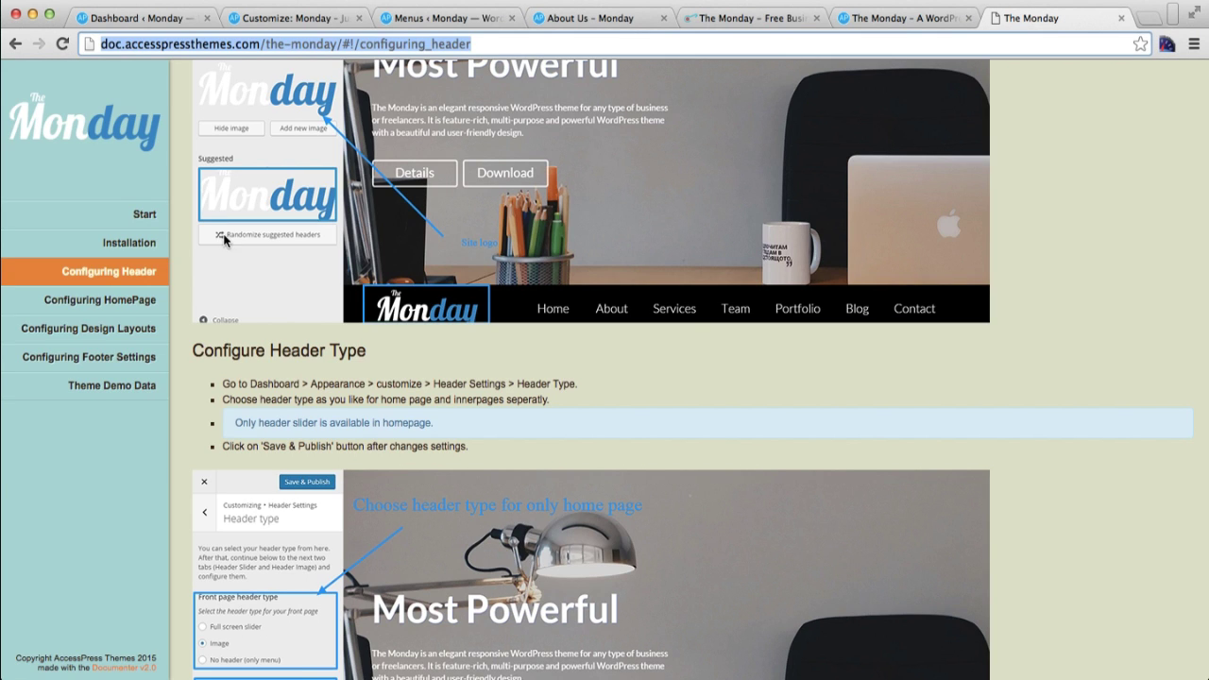